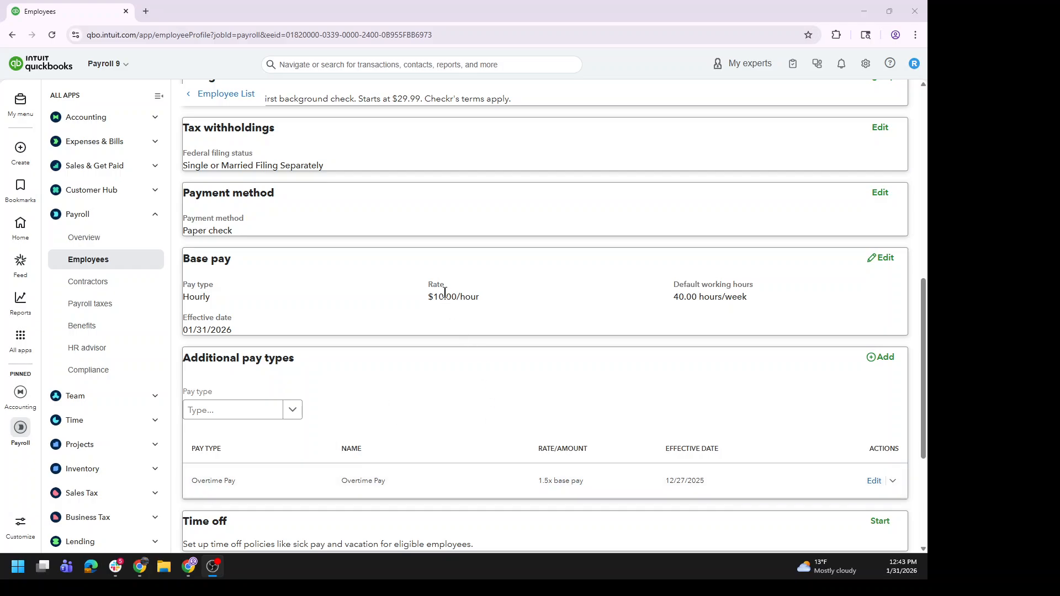
Start adding an additional pay type for the hourly employee and choose Qualified OT Tracking
left_click_drag(433, 296, 499, 298)
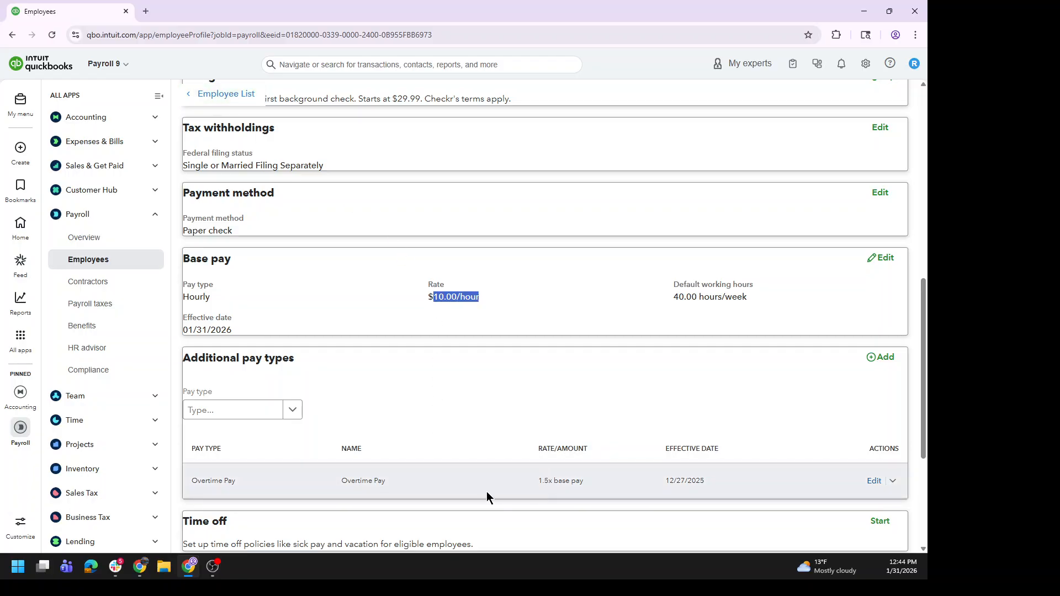
left_click_drag(542, 480, 586, 479)
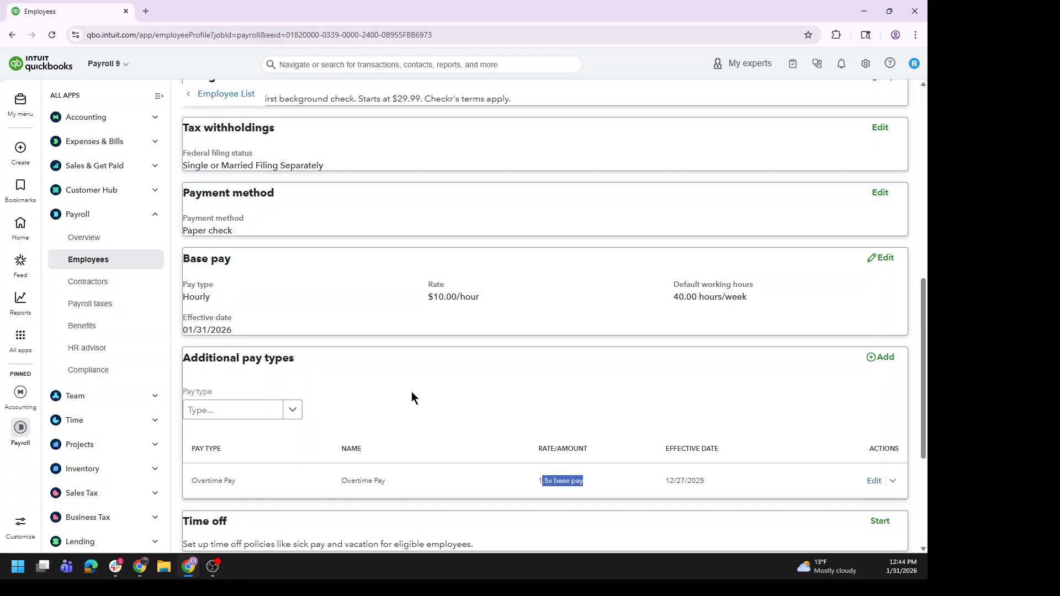
left_click(896, 362)
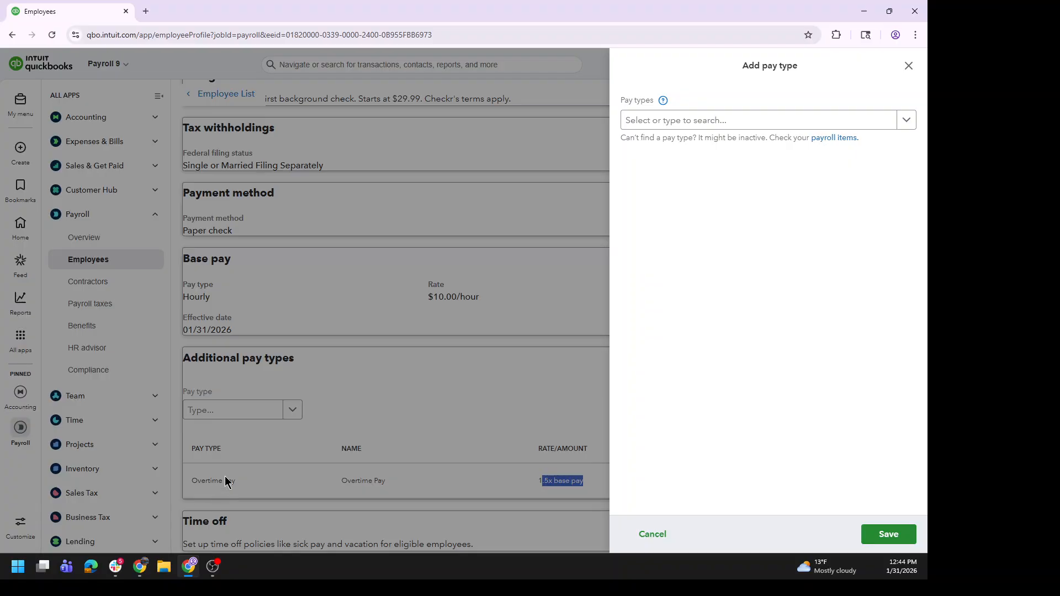
left_click(908, 119)
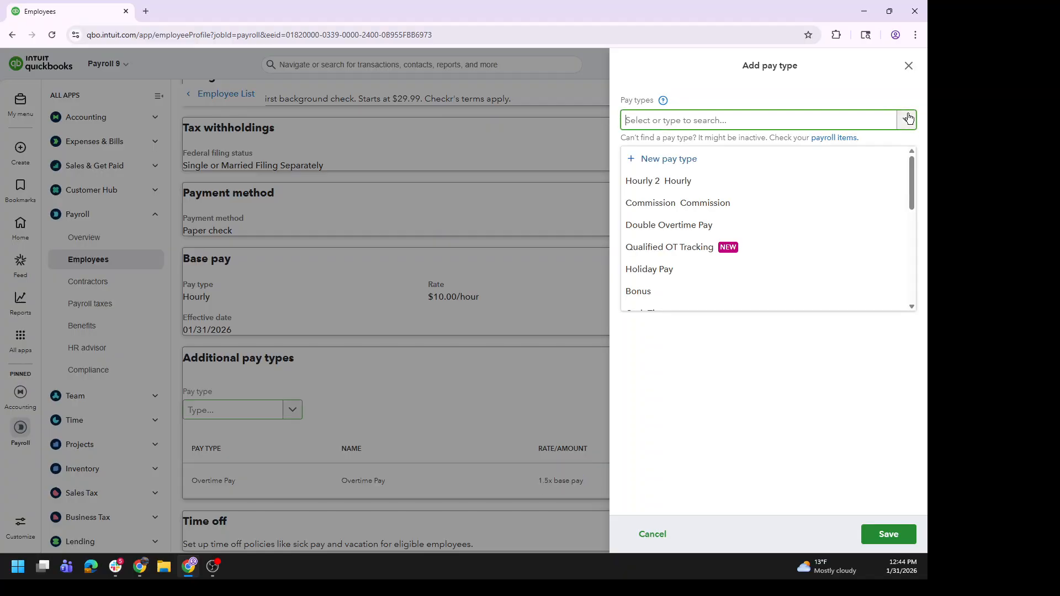
left_click(692, 252)
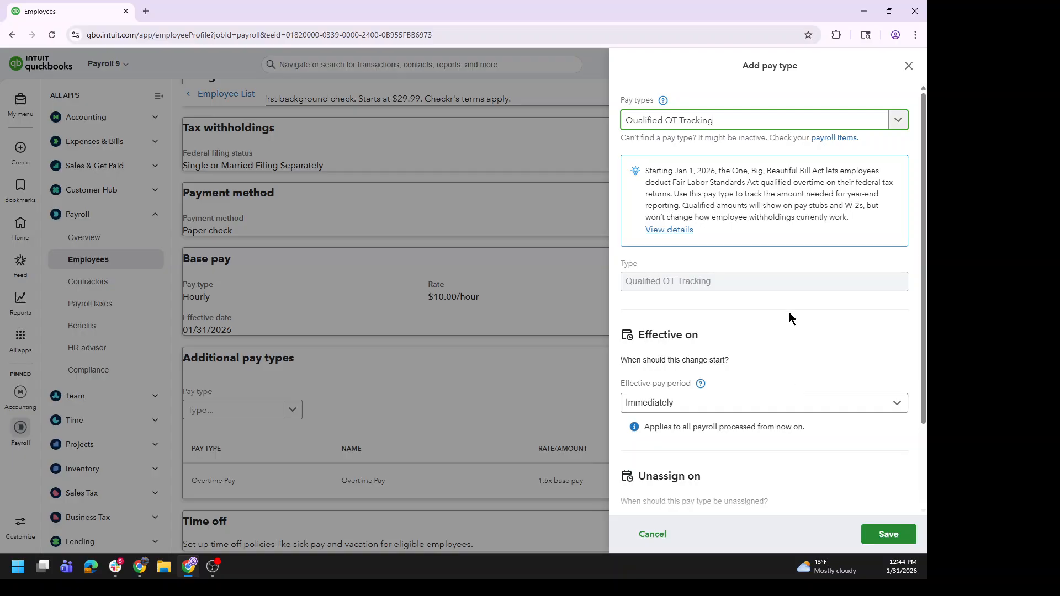
Review the Qualified OT Tracking notice and tax settings, and save the pay type with immediate effect and no end date
left_click_drag(644, 172, 786, 220)
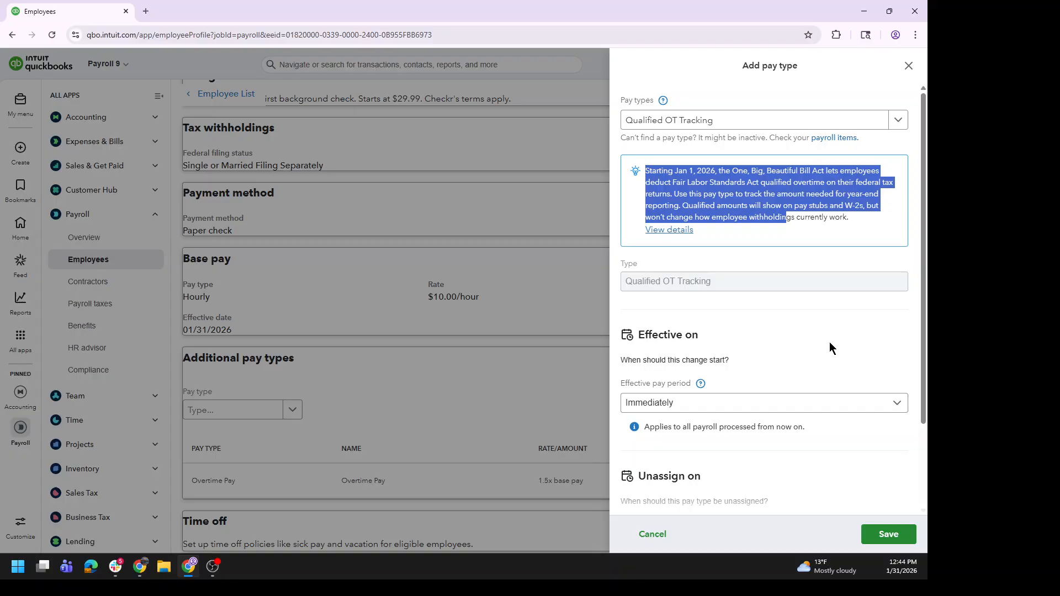
scroll(829, 340, "down", 2)
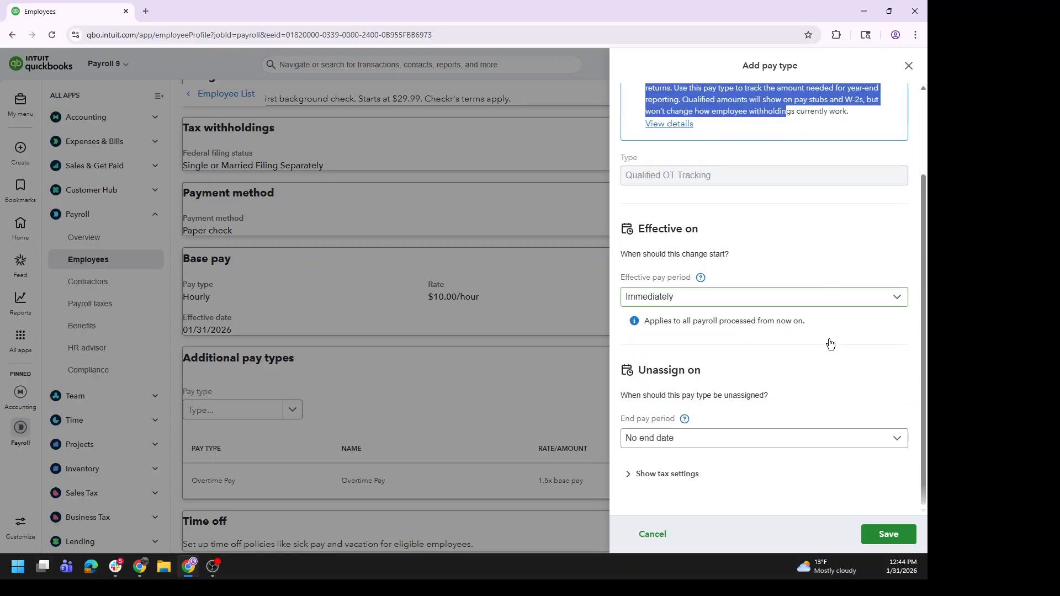
left_click(652, 477)
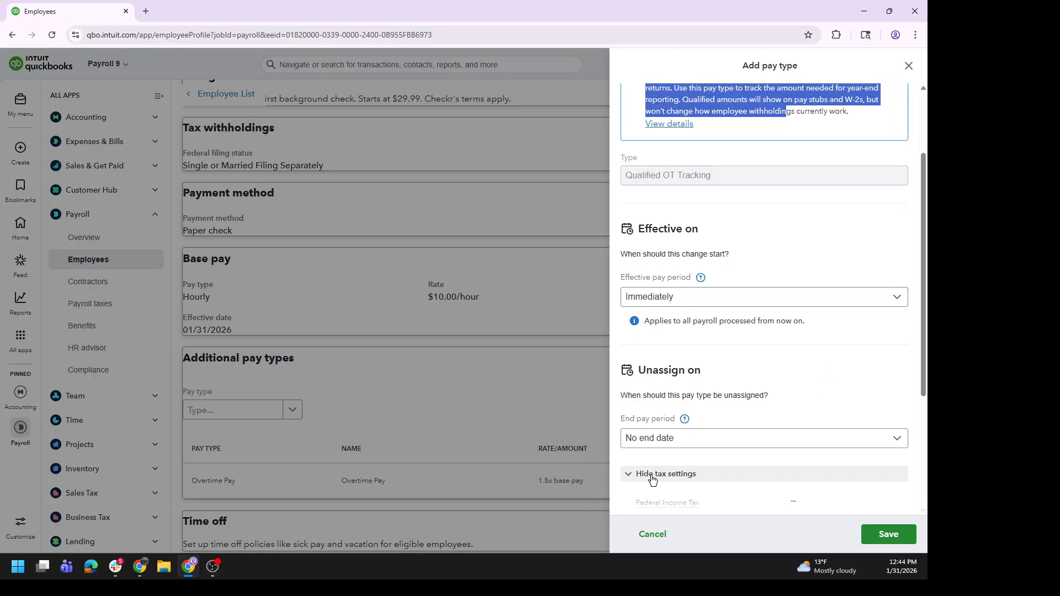
scroll(817, 445, "down", 3)
scroll(824, 415, "down", 1)
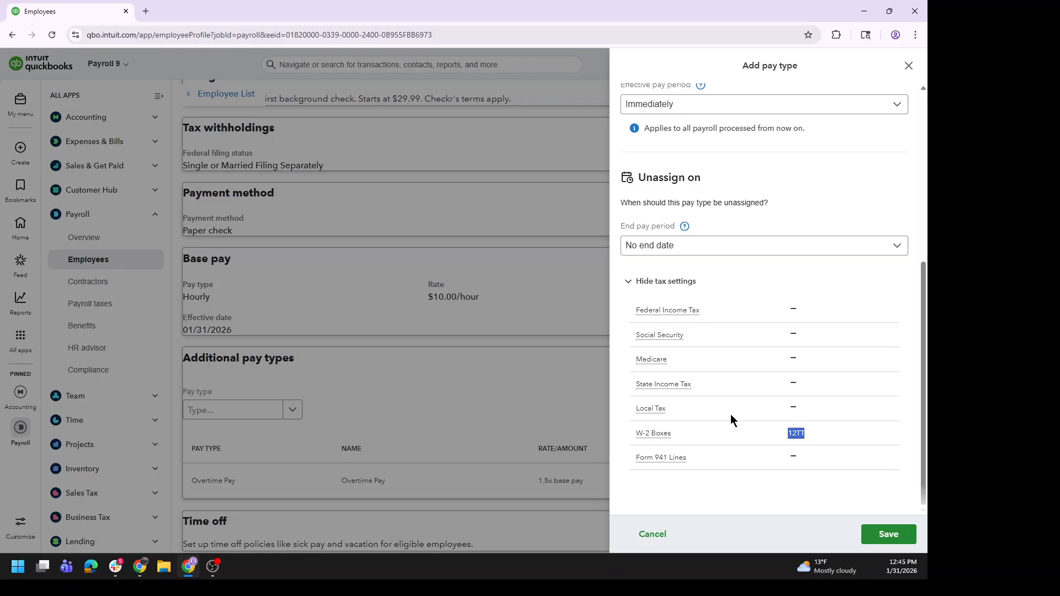
left_click(900, 535)
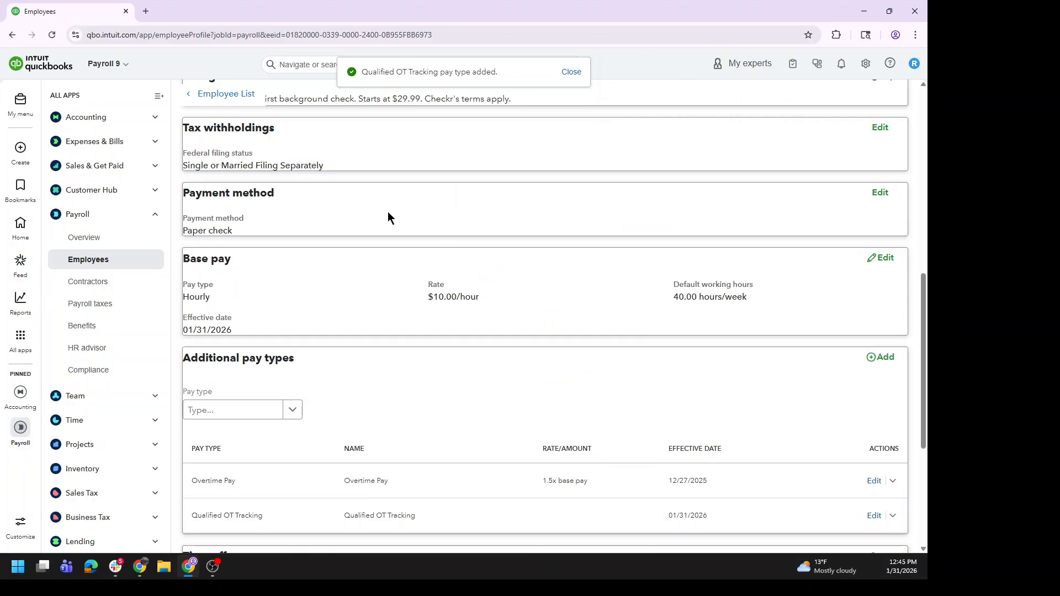
Review the pay and tax details of the 01/02/2026 paycheck for the $10.00/hour employee
left_click(226, 95)
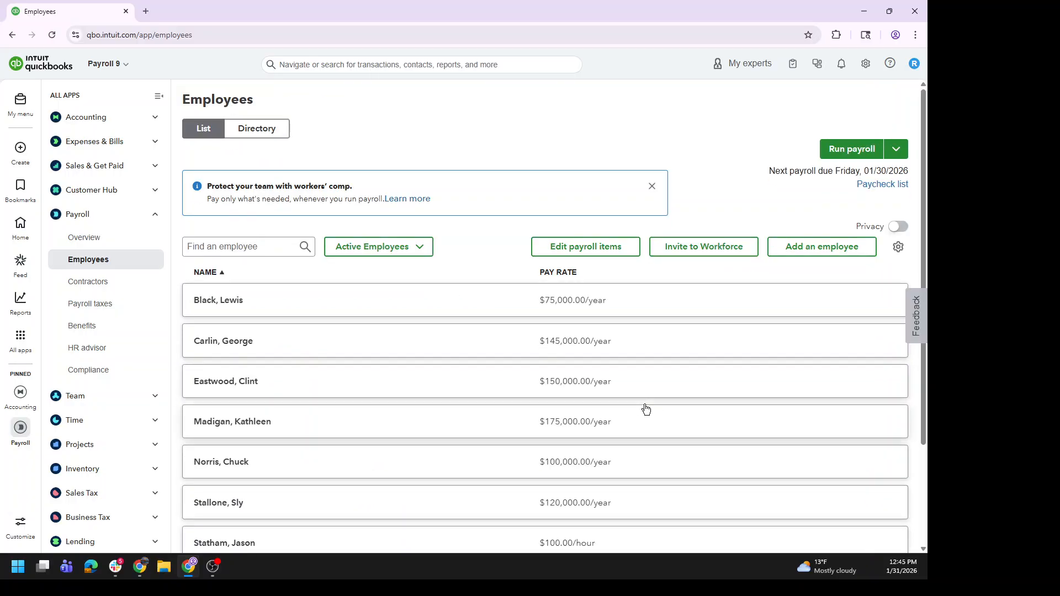
scroll(646, 408, "down", 3)
left_click(440, 461)
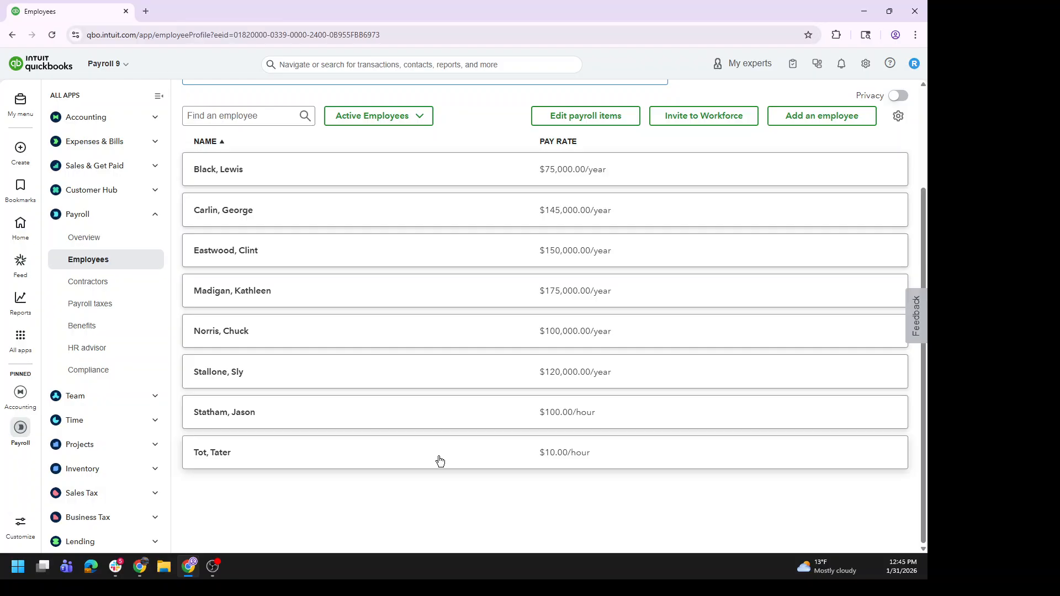
left_click(268, 212)
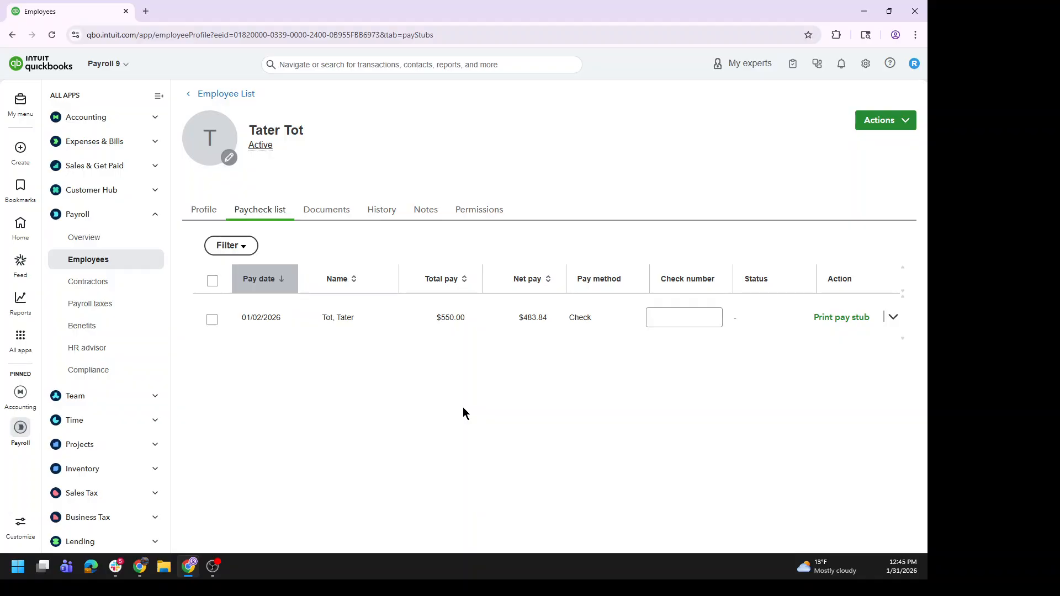
left_click(405, 310)
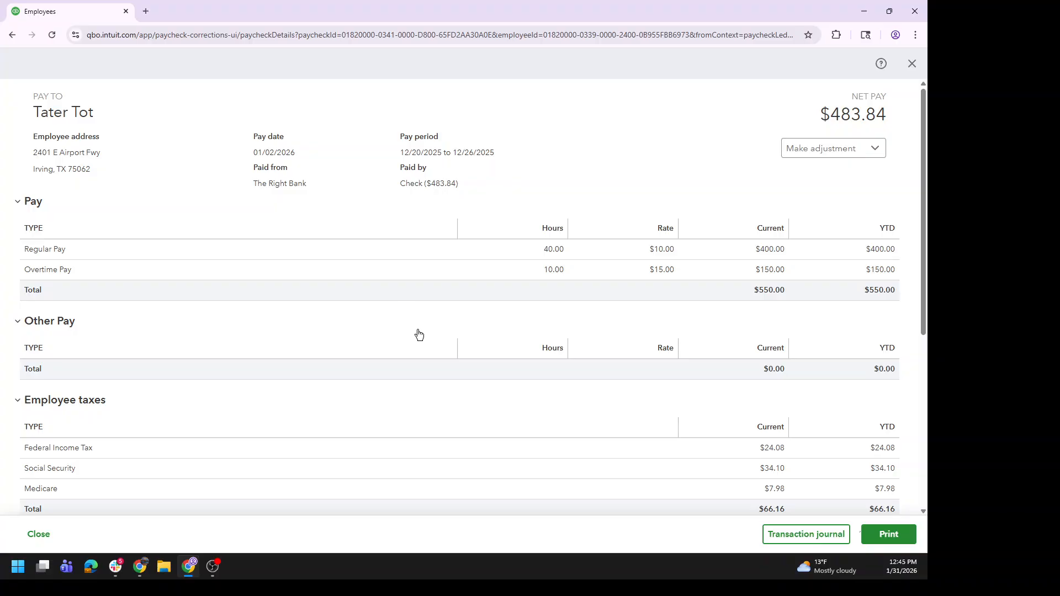
scroll(440, 375, "down", 1)
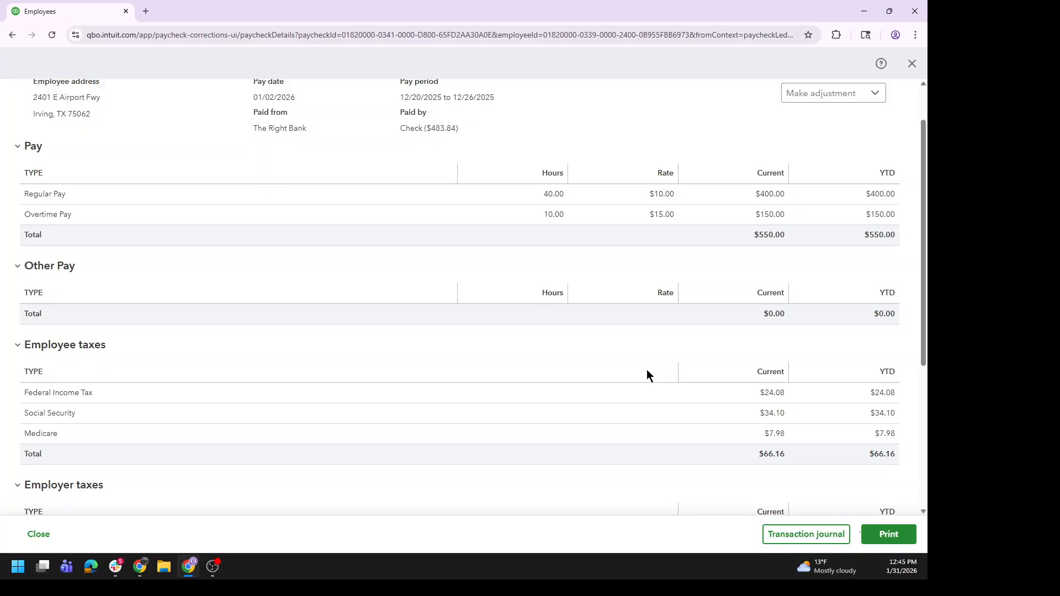
scroll(646, 370, "down", 4)
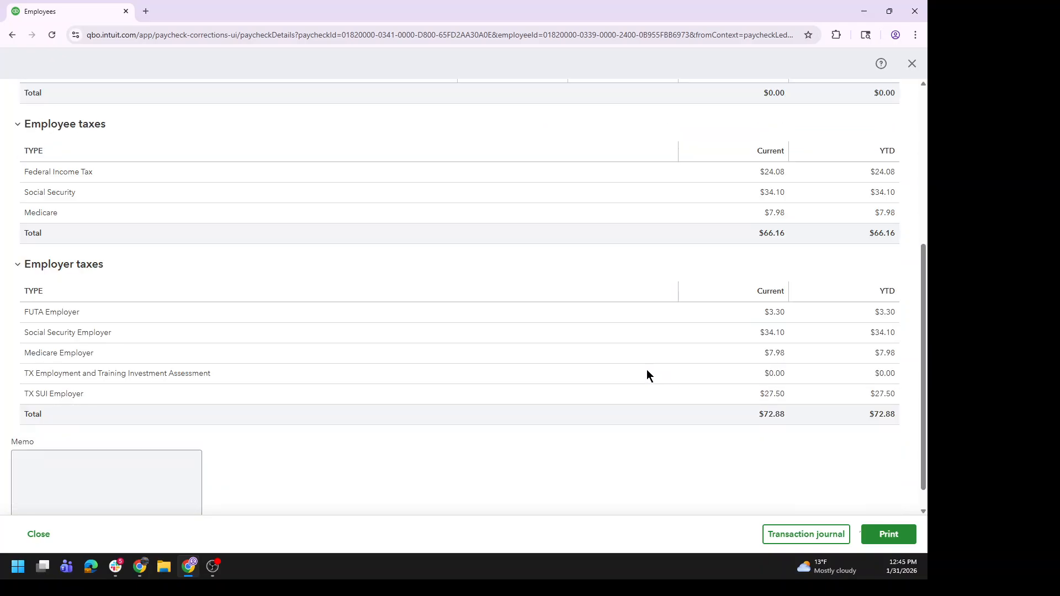
left_click(186, 498)
left_click(49, 536)
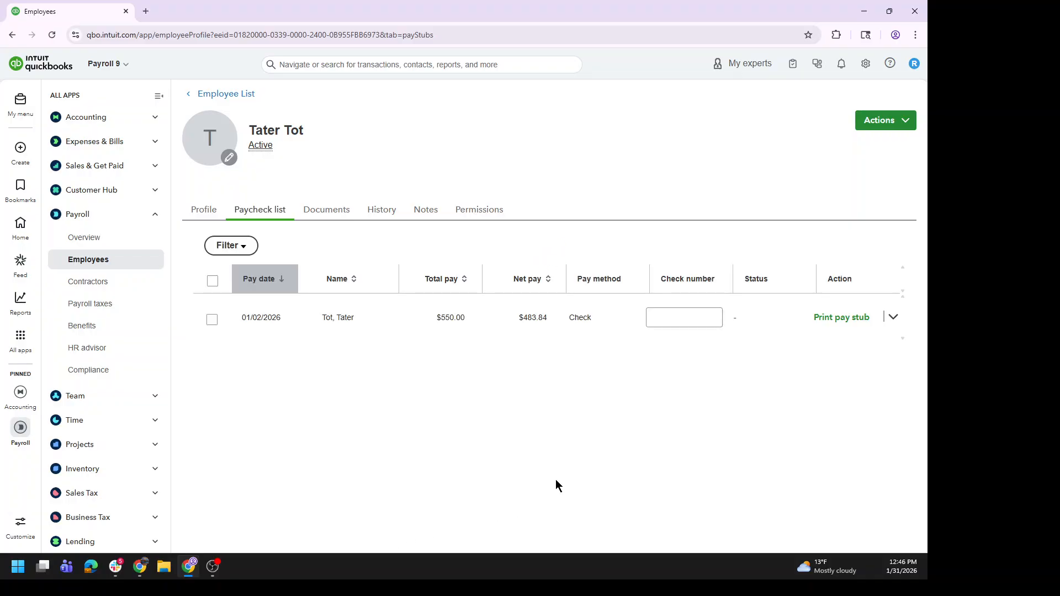
Start a payroll run for the Every Friday pay schedule from the employee list
left_click(222, 95)
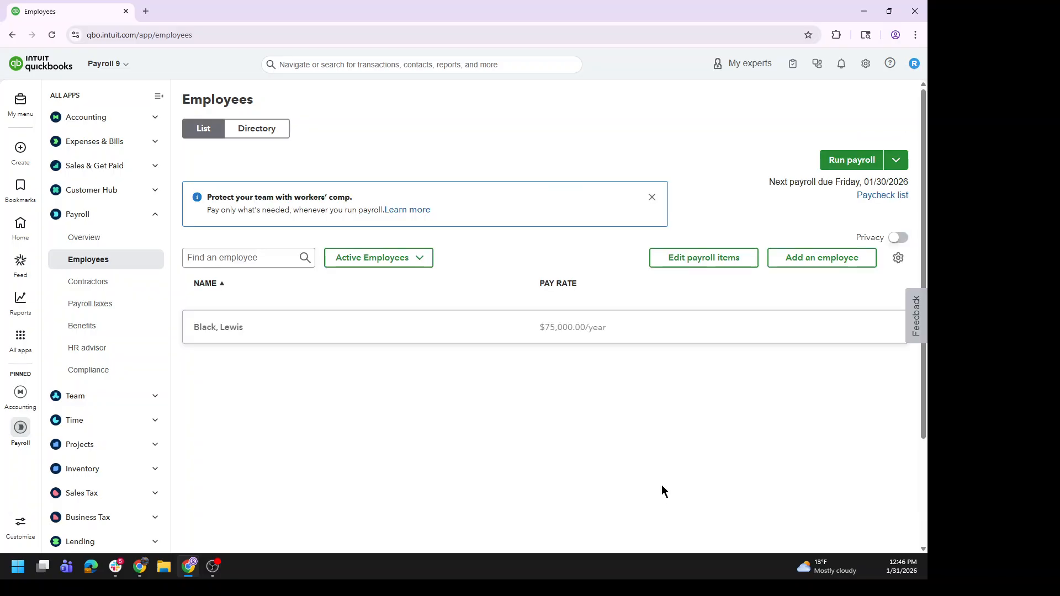
left_click(828, 149)
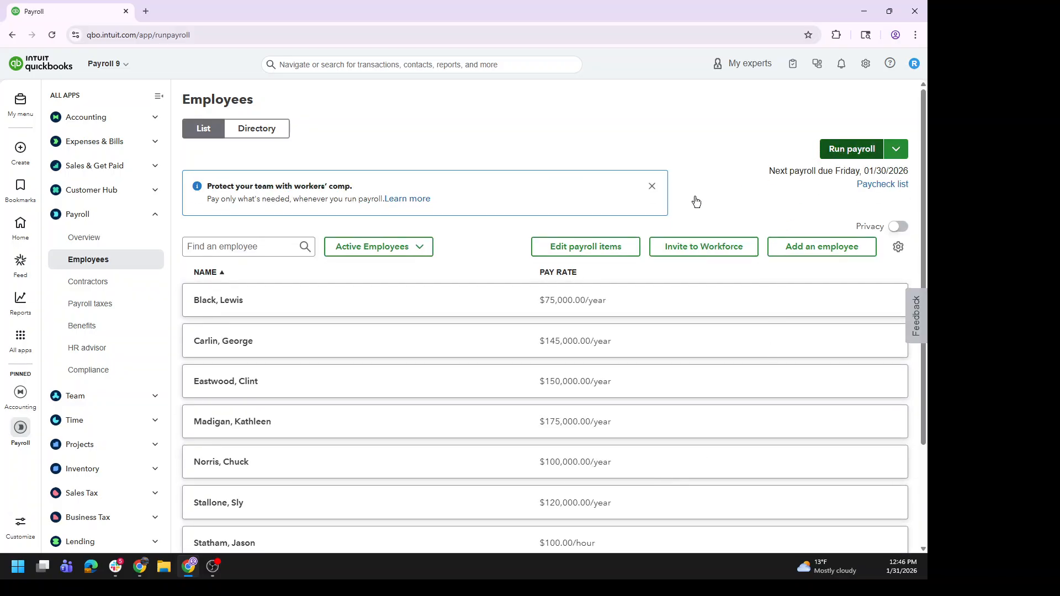
left_click(889, 534)
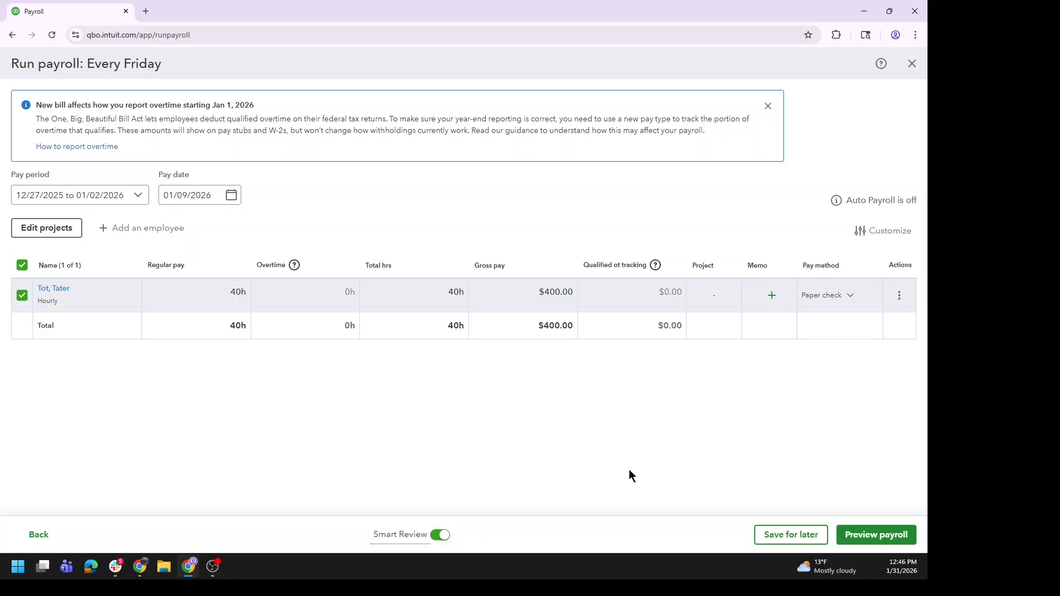
Enter 10 overtime hours and $50.00 of qualified OT tracking for the employee in the payroll run
left_click(339, 293)
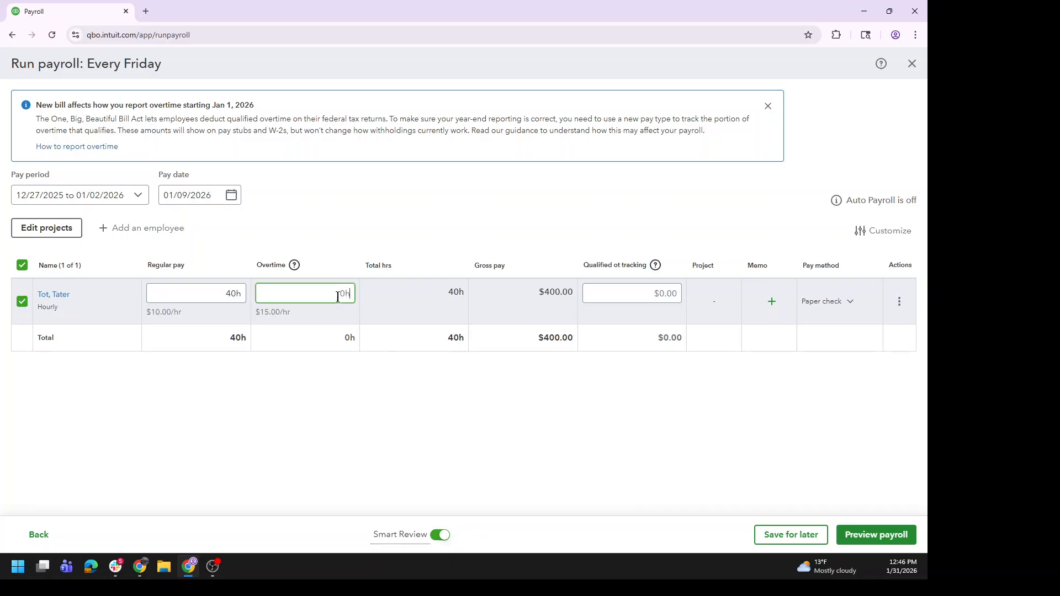
left_click(646, 294)
type("10h")
key("Tab")
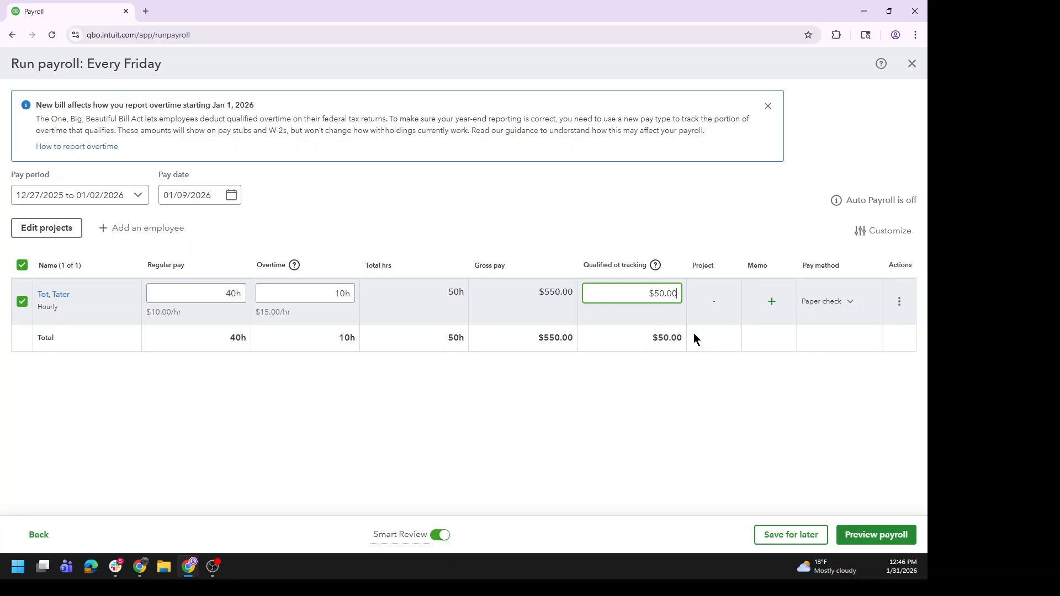
Preview and submit the Every Friday payroll, then close the payroll run
left_click(859, 541)
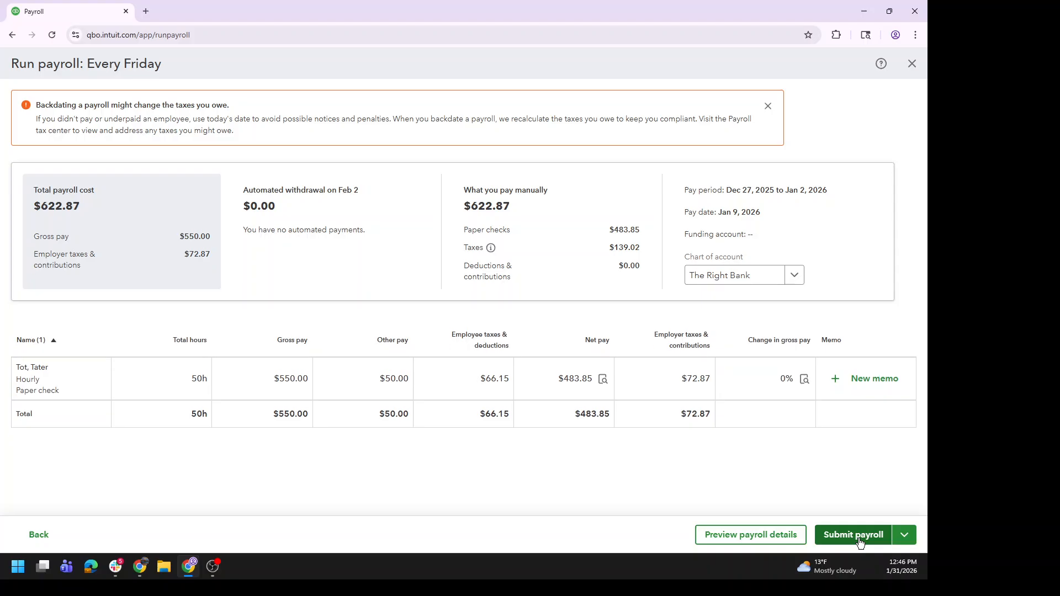
left_click(871, 540)
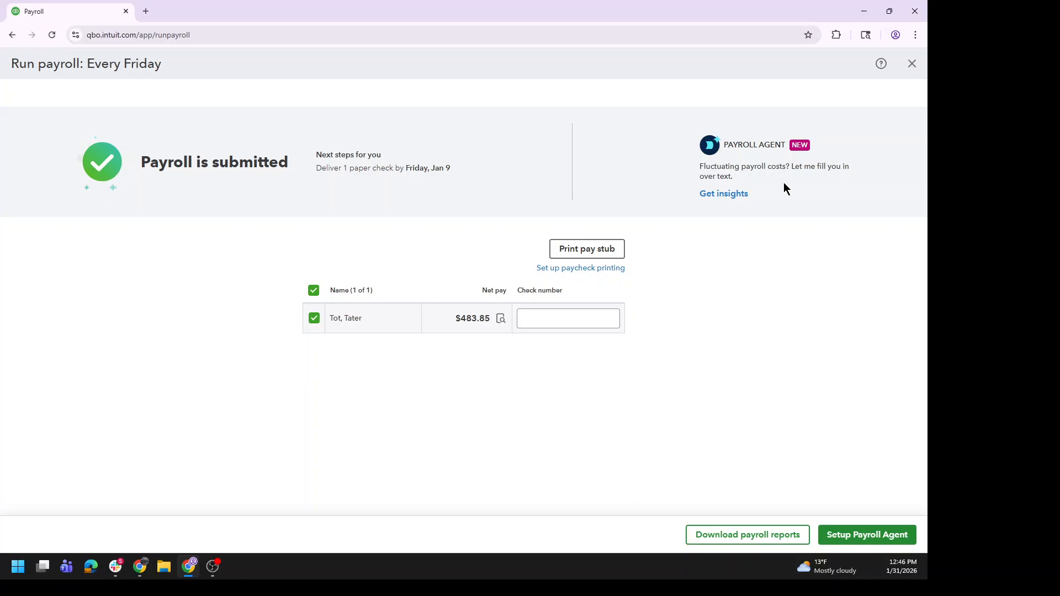
left_click(911, 64)
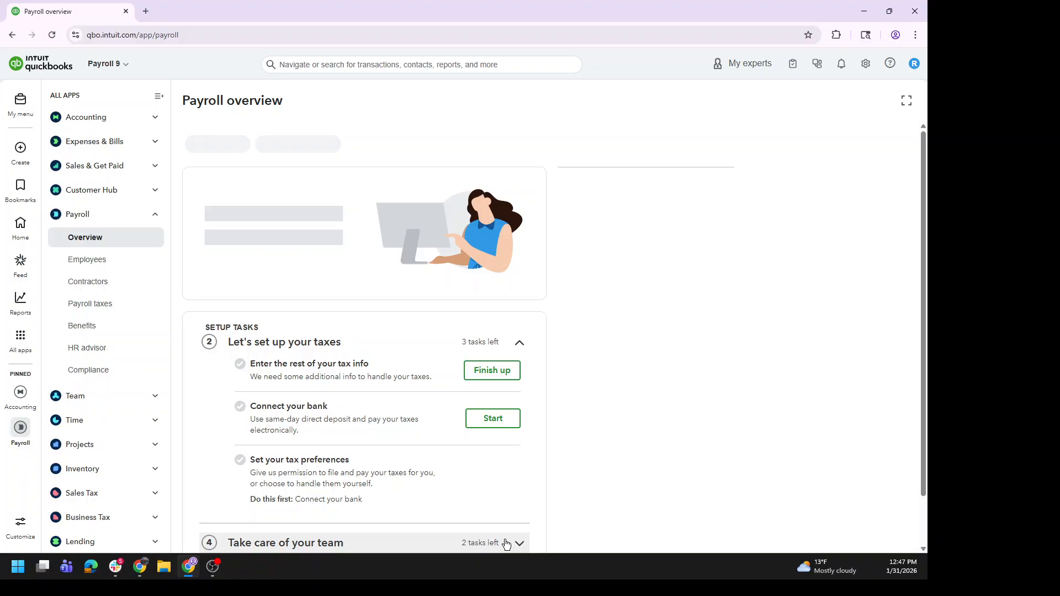
Open the profile of the $10.00/hour employee at the additional pay types section
left_click(98, 261)
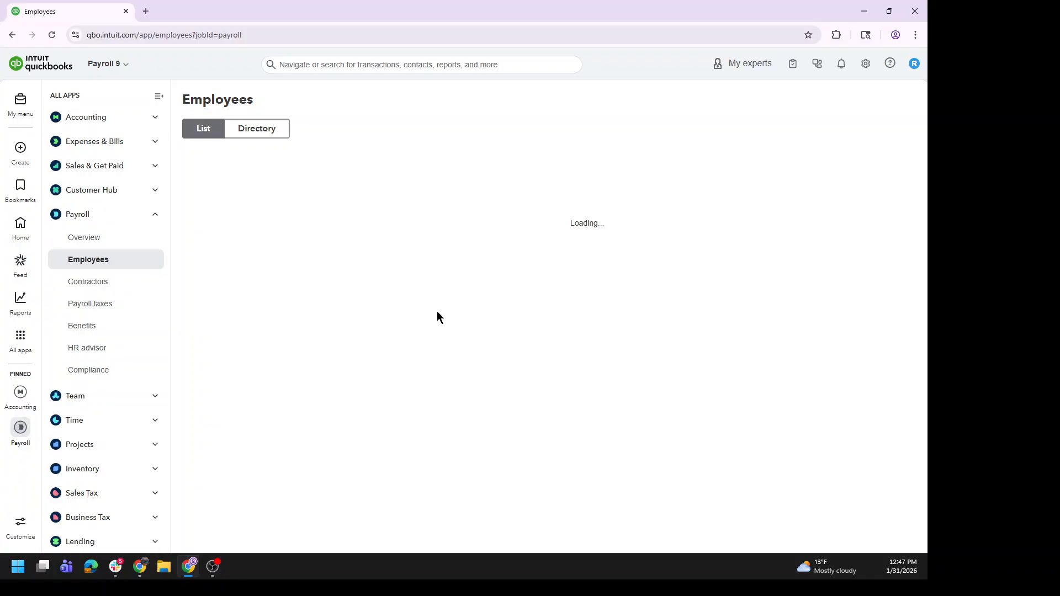
scroll(438, 311, "down", 2)
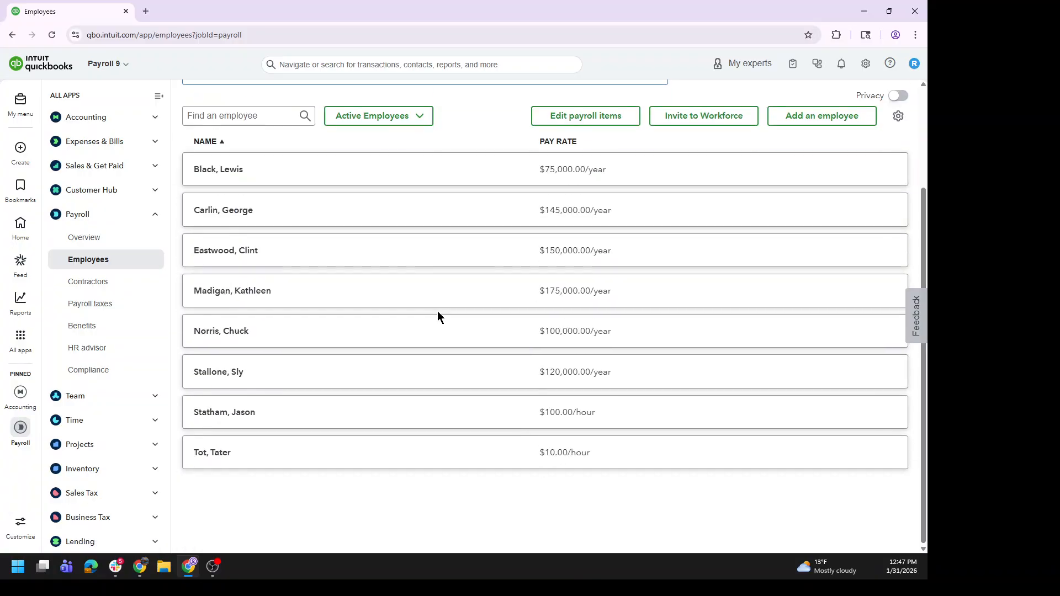
left_click(458, 457)
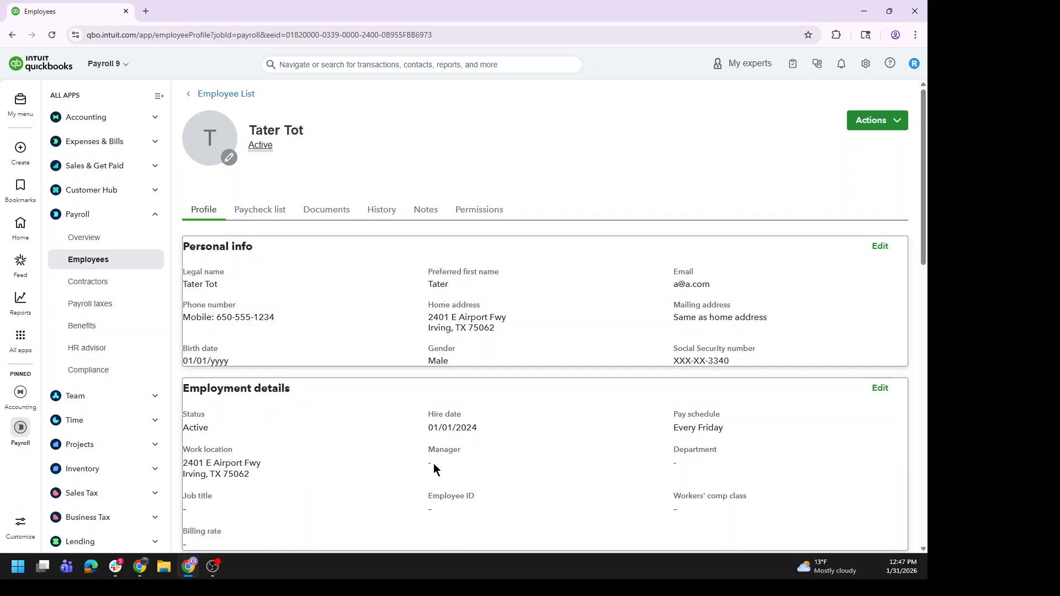
scroll(402, 454, "down", 4)
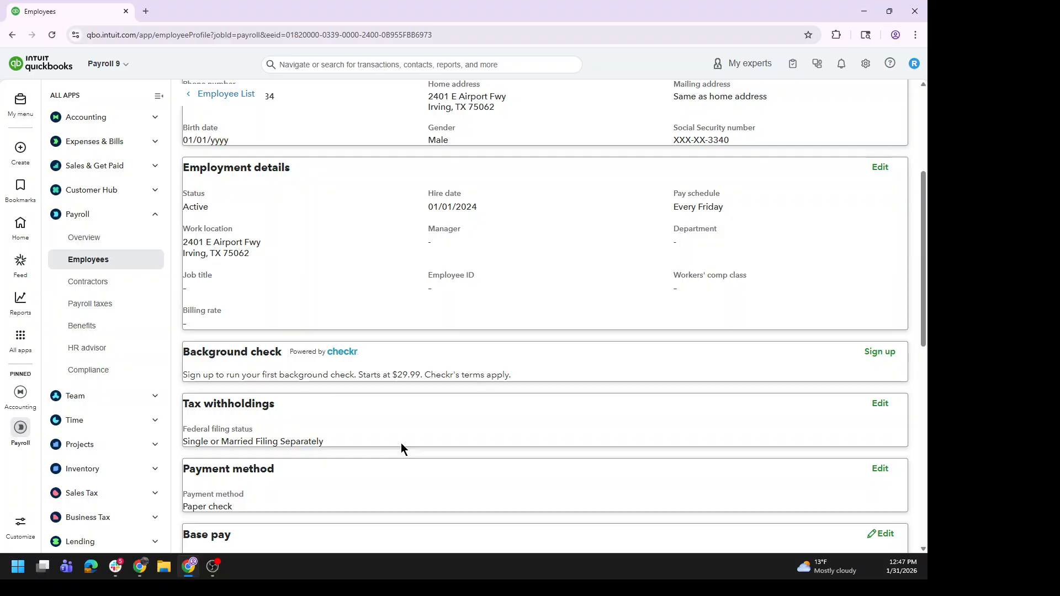
scroll(401, 448, "down", 3)
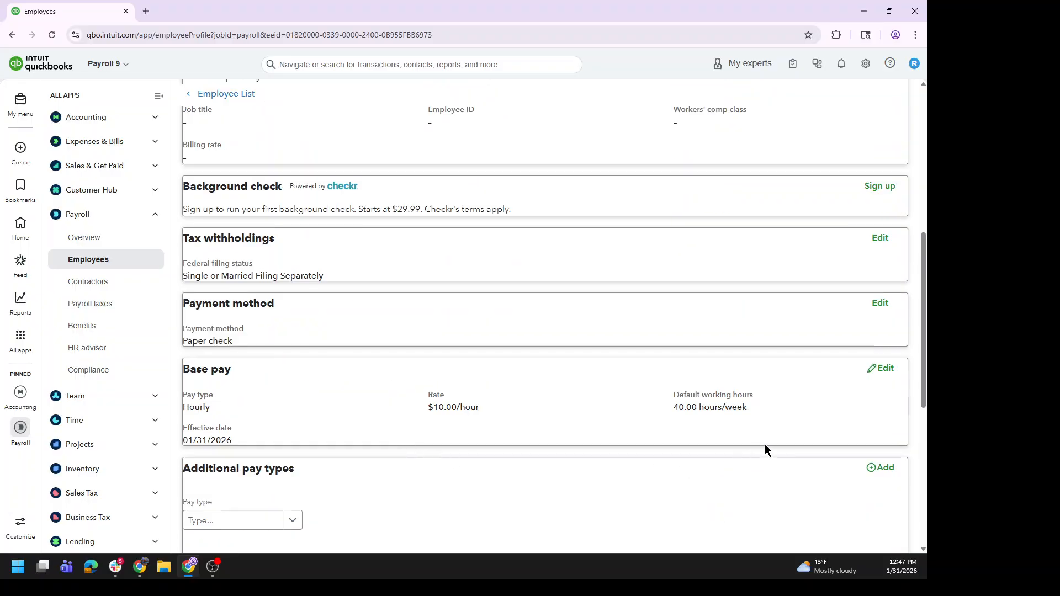
scroll(765, 446, "down", 3)
Add and save a new hourly pay type named Super Overtime at $20.00 per hour for the employee
left_click(882, 302)
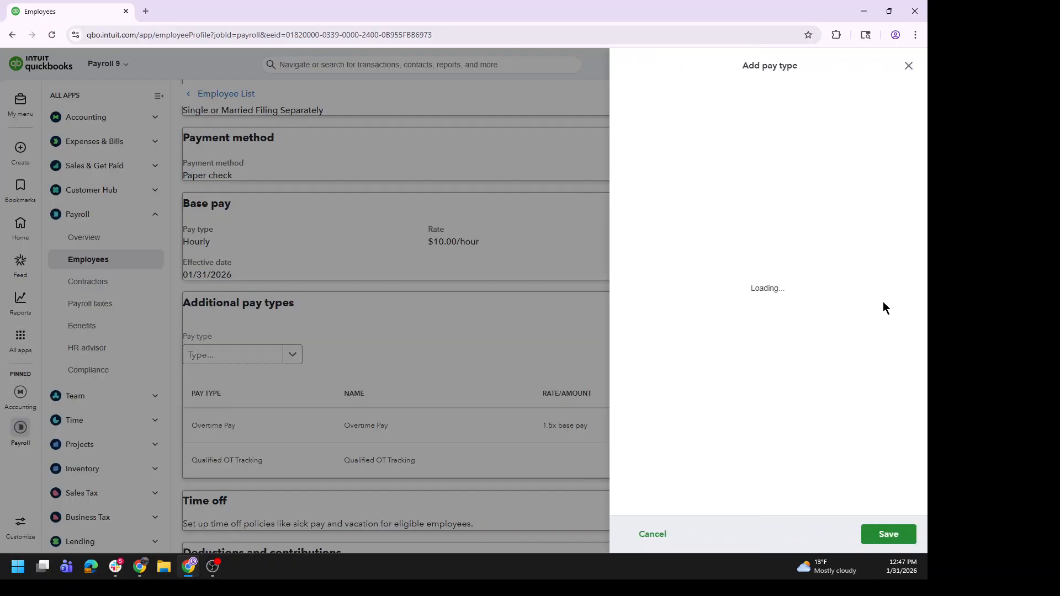
left_click(906, 121)
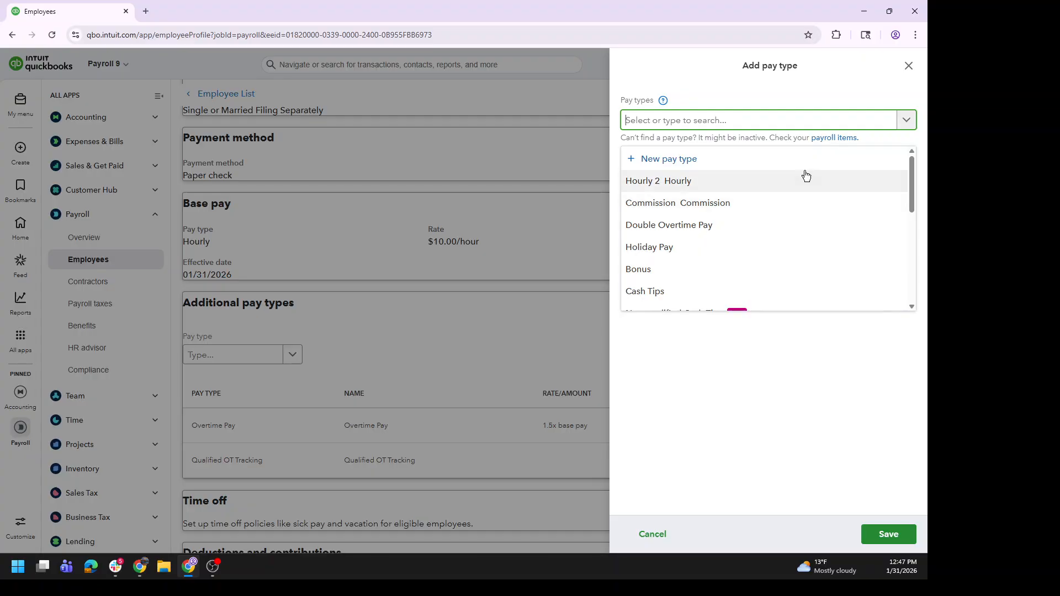
left_click(672, 161)
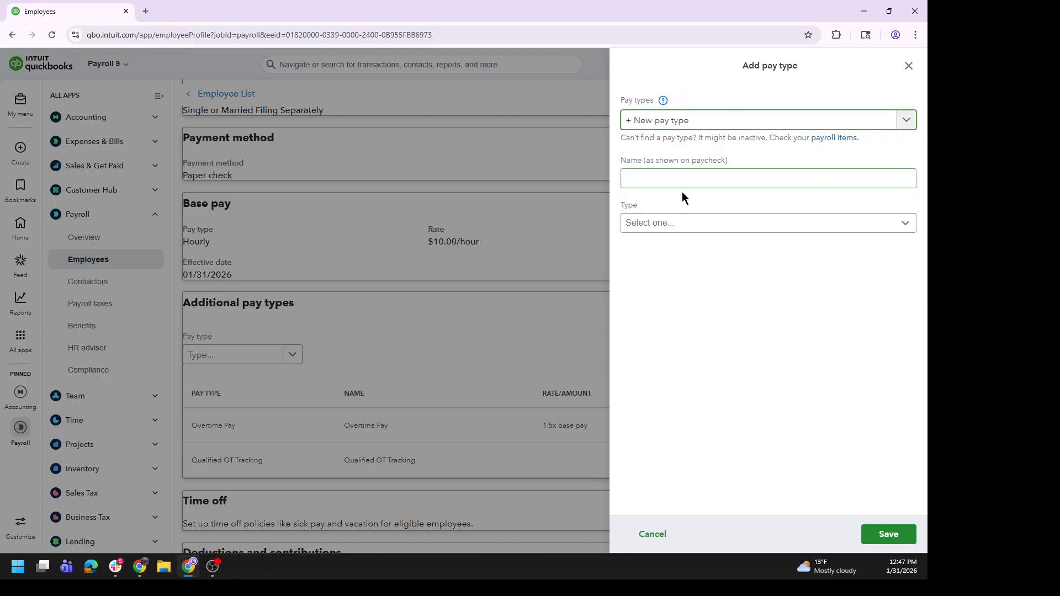
left_click(654, 183)
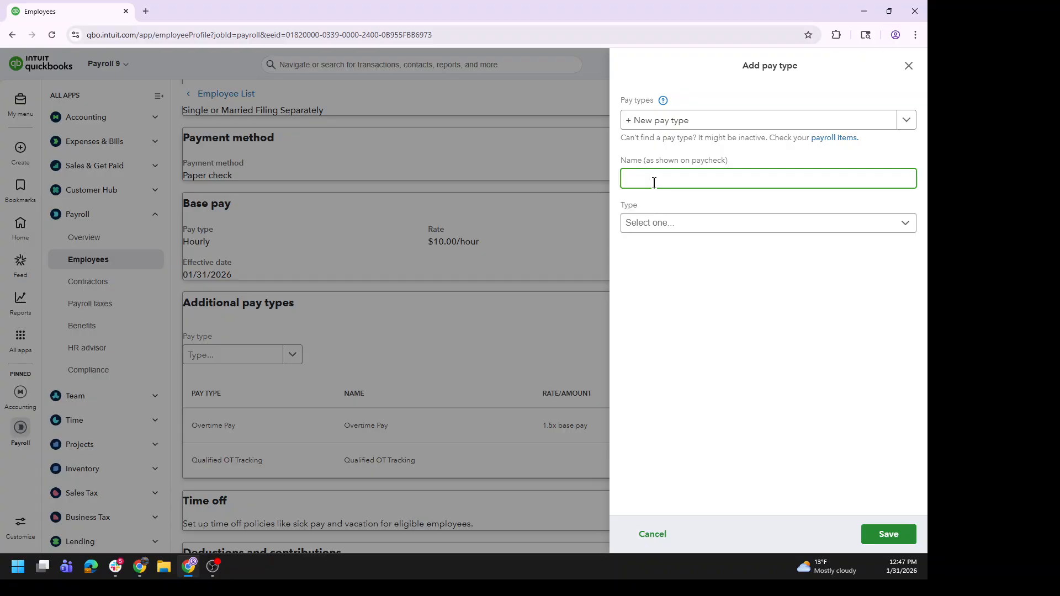
type("Super Overtime")
left_click(655, 223)
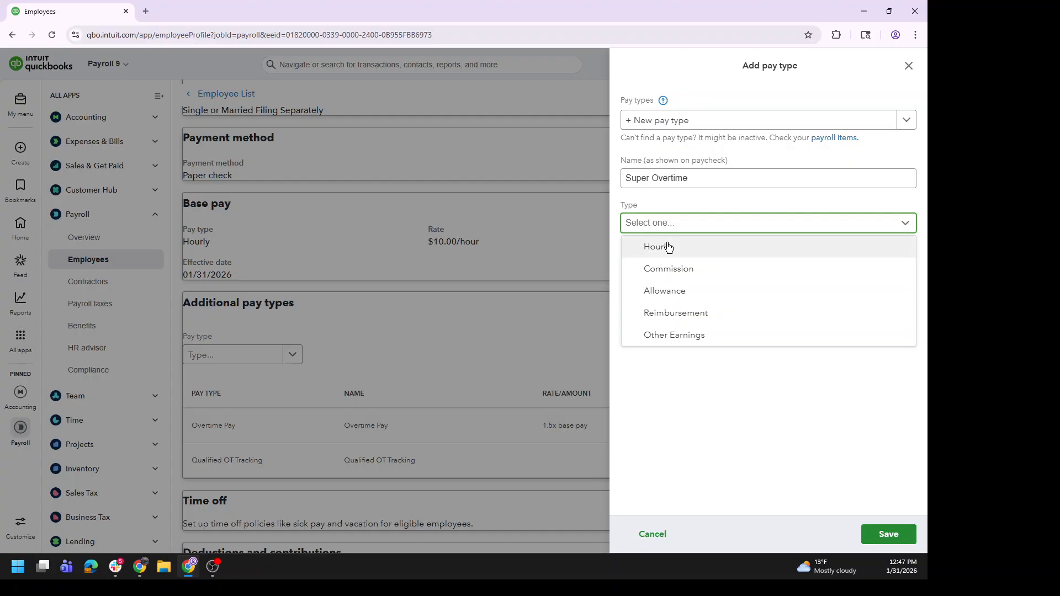
left_click(667, 246)
left_click(654, 270)
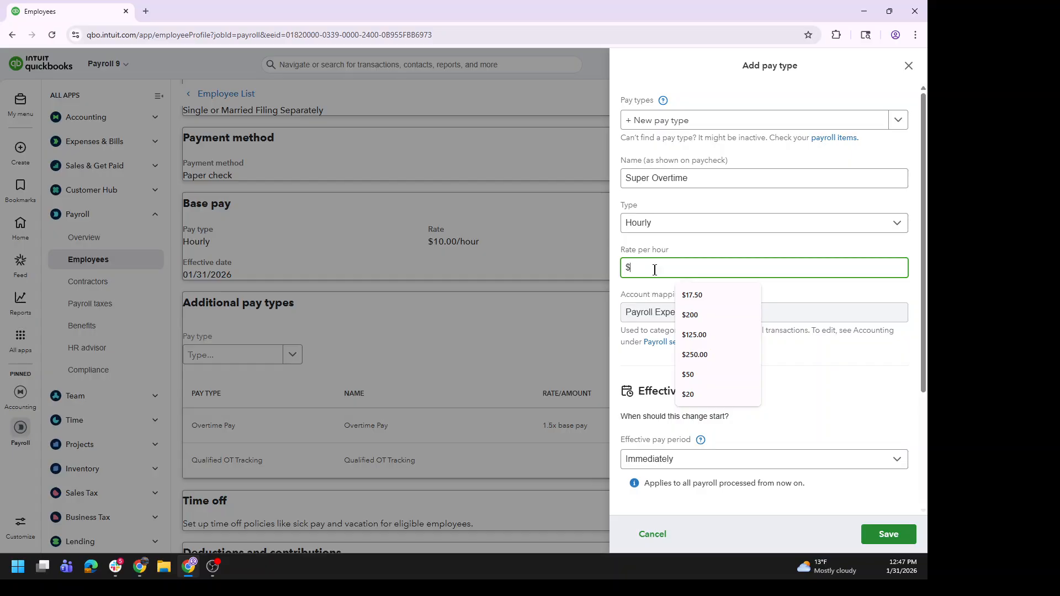
type("20.00")
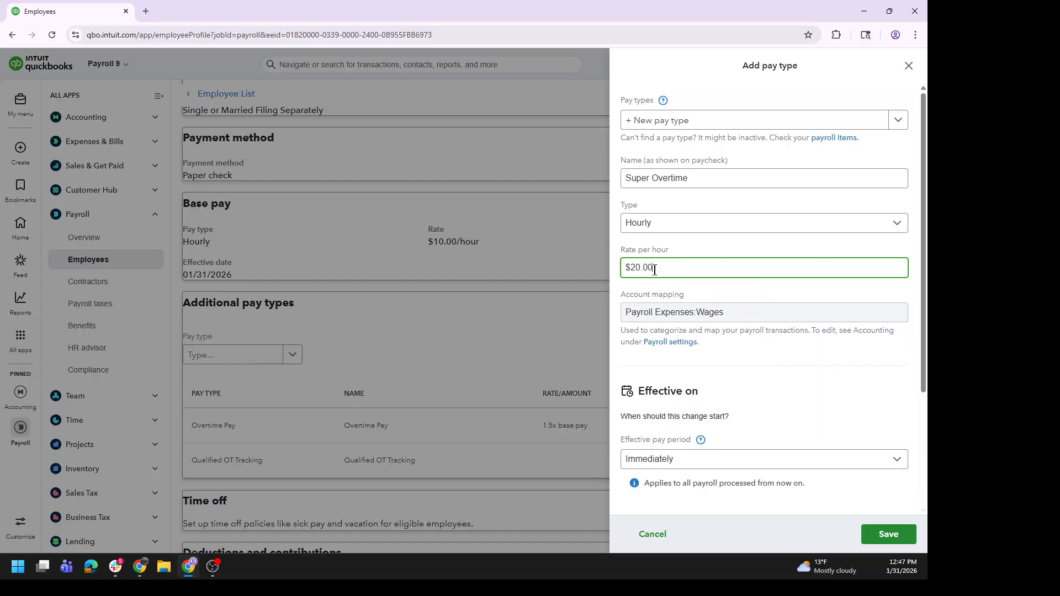
key("Tab")
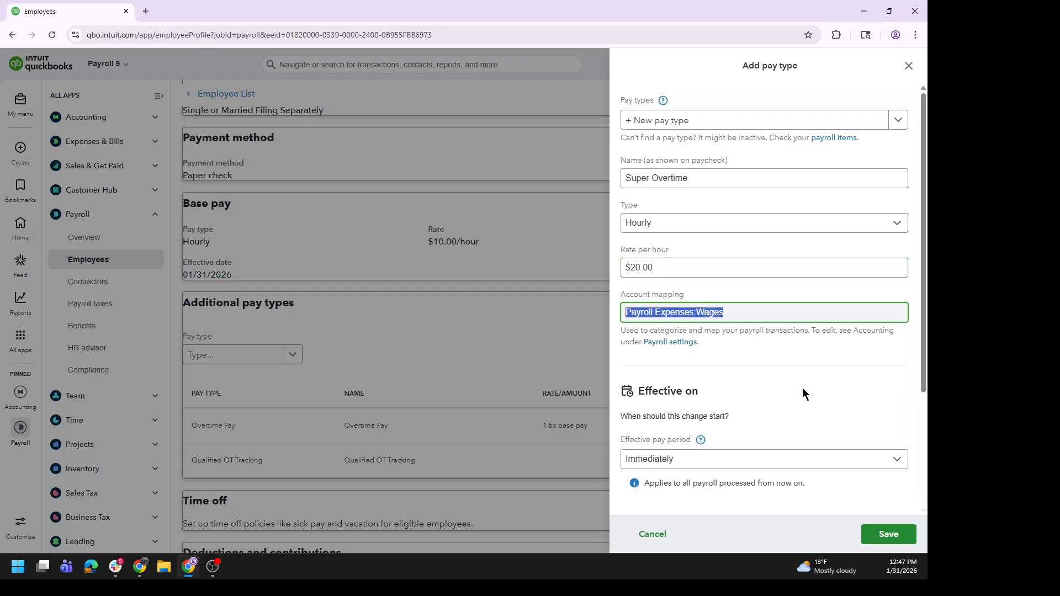
left_click(888, 535)
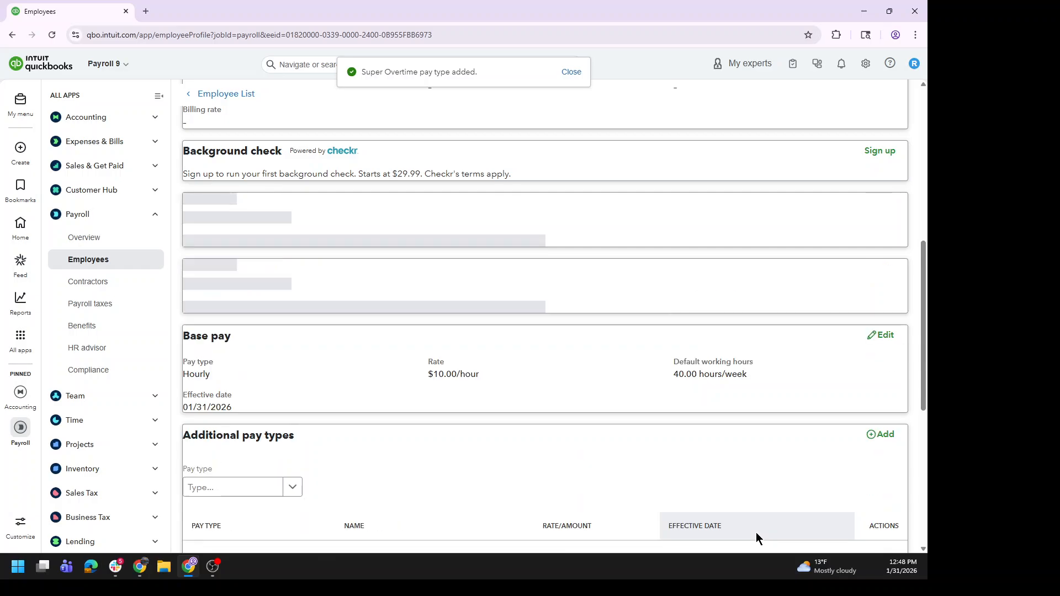
Return to the employee list and start a payroll run for the Every Friday pay schedule
left_click(254, 98)
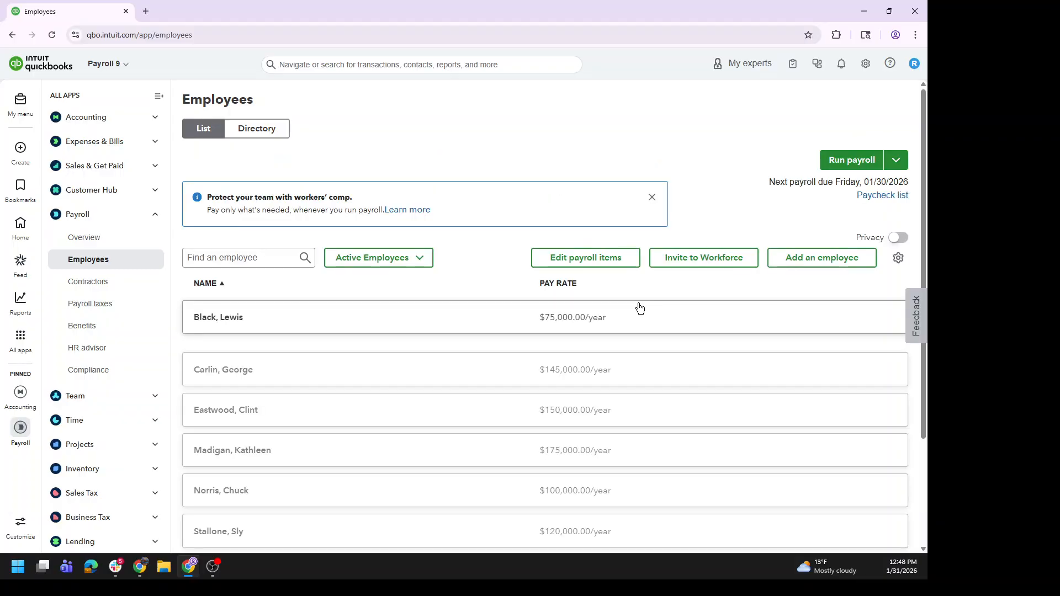
left_click(831, 150)
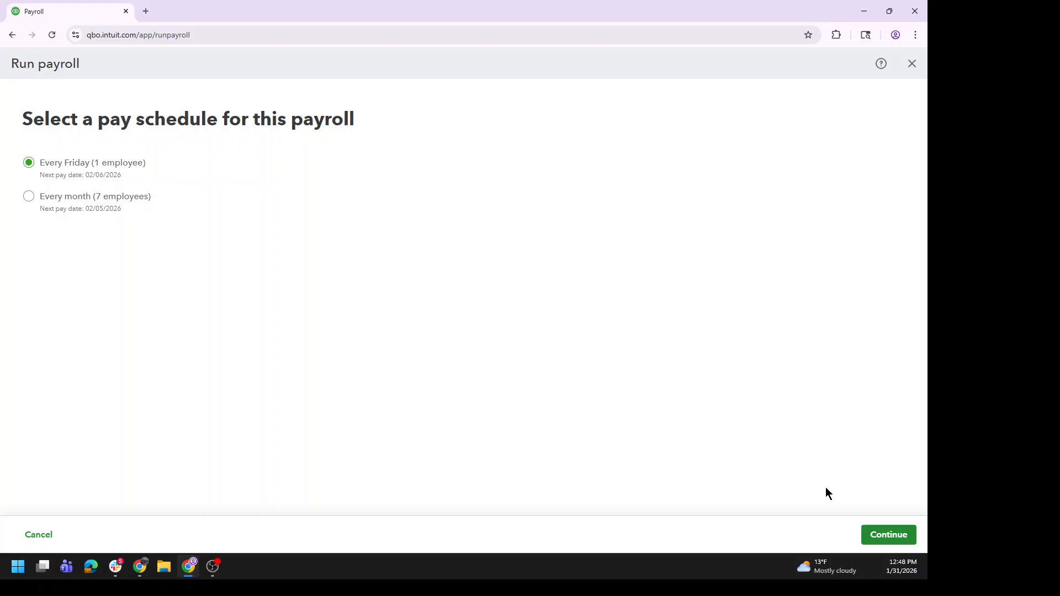
left_click(899, 539)
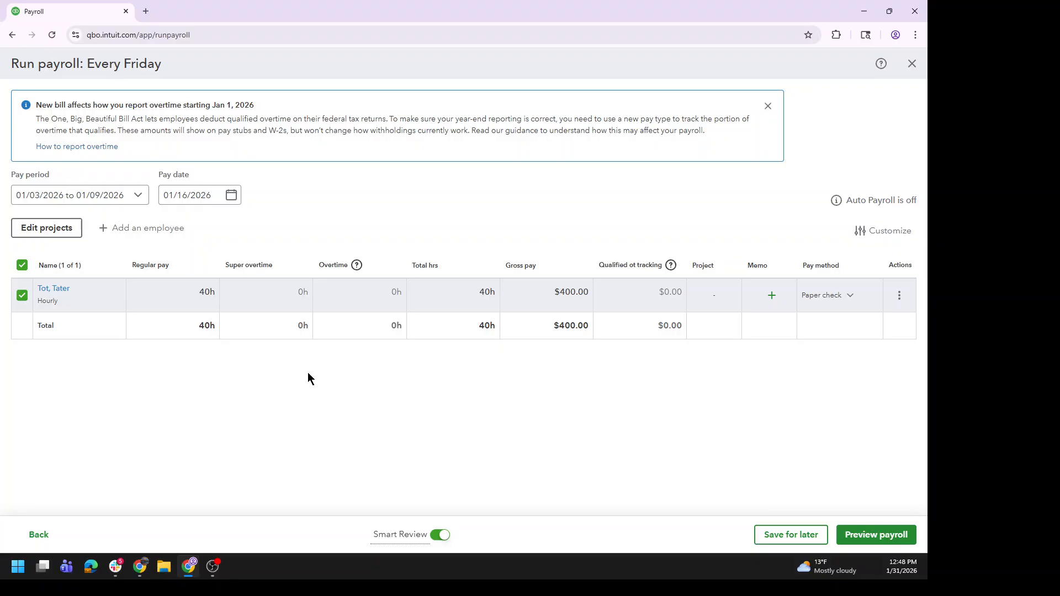
Enter 10 overtime hours and 1 super overtime hour for the employee in the payroll run
left_click(396, 294)
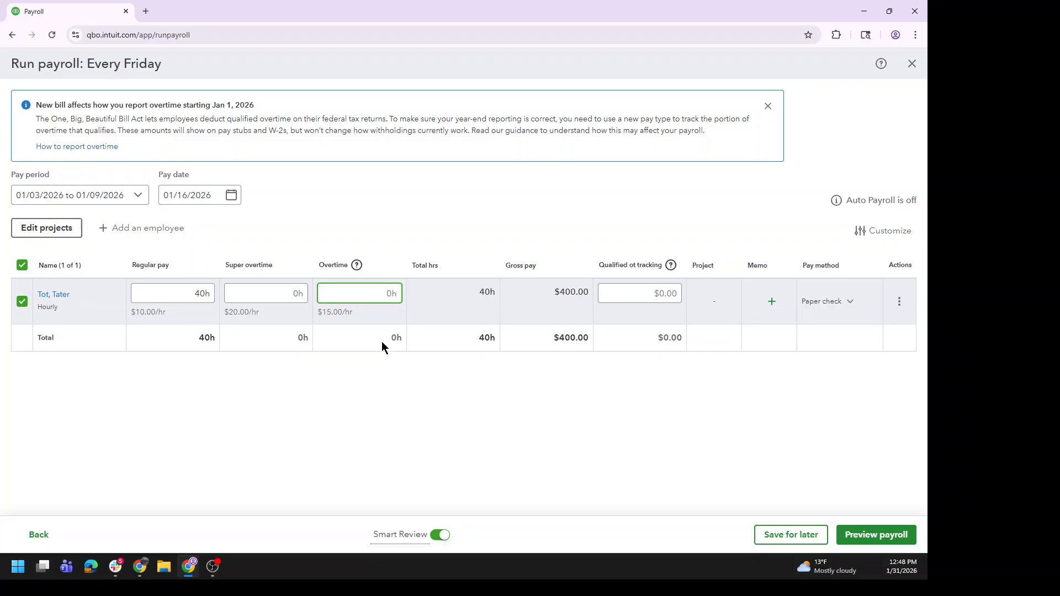
type("10h")
key("Tab")
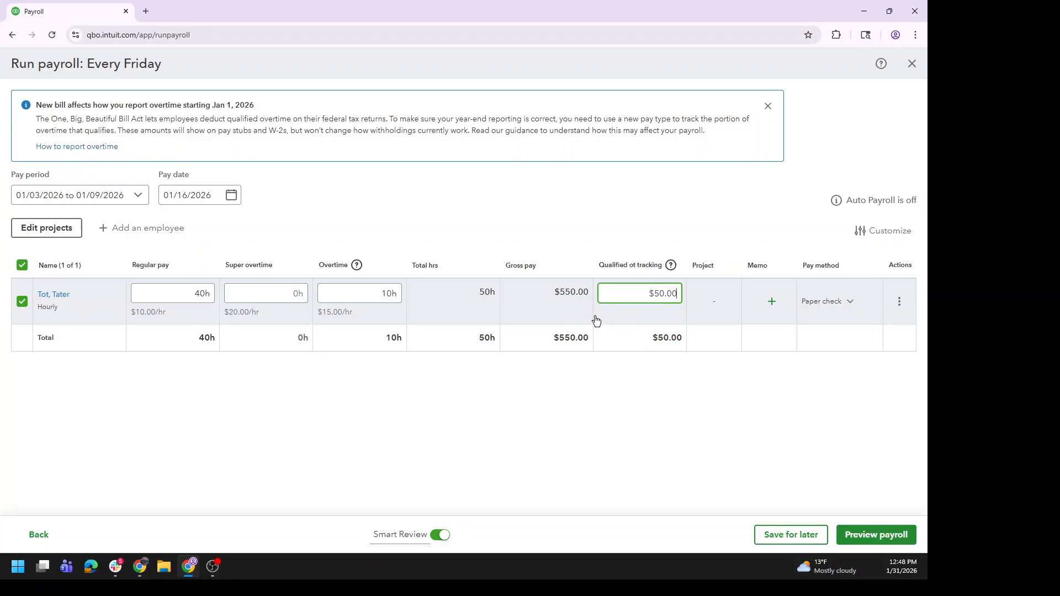
left_click(335, 321)
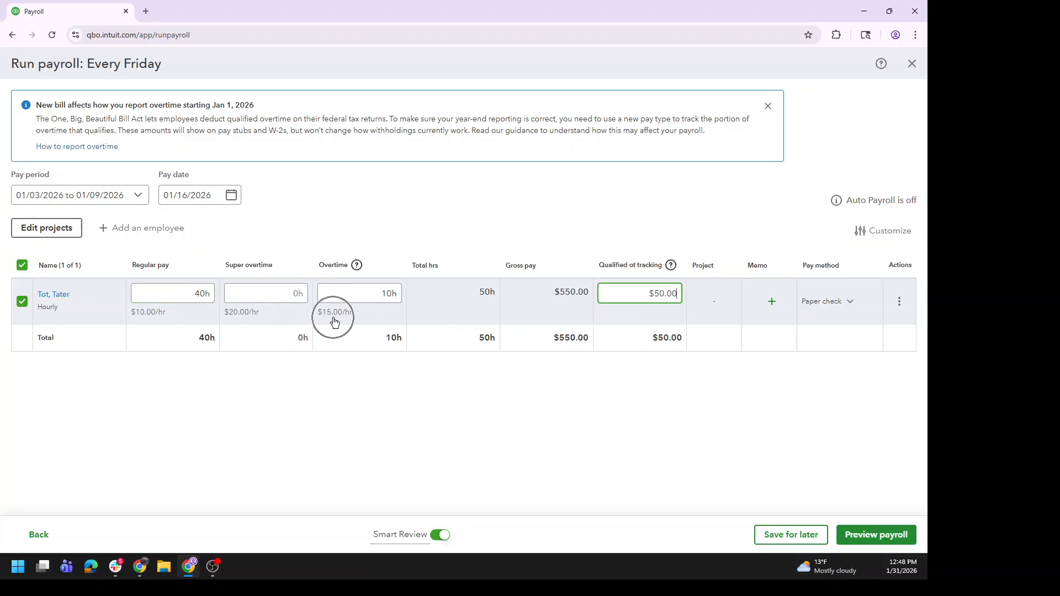
left_click(160, 319)
left_click(294, 293)
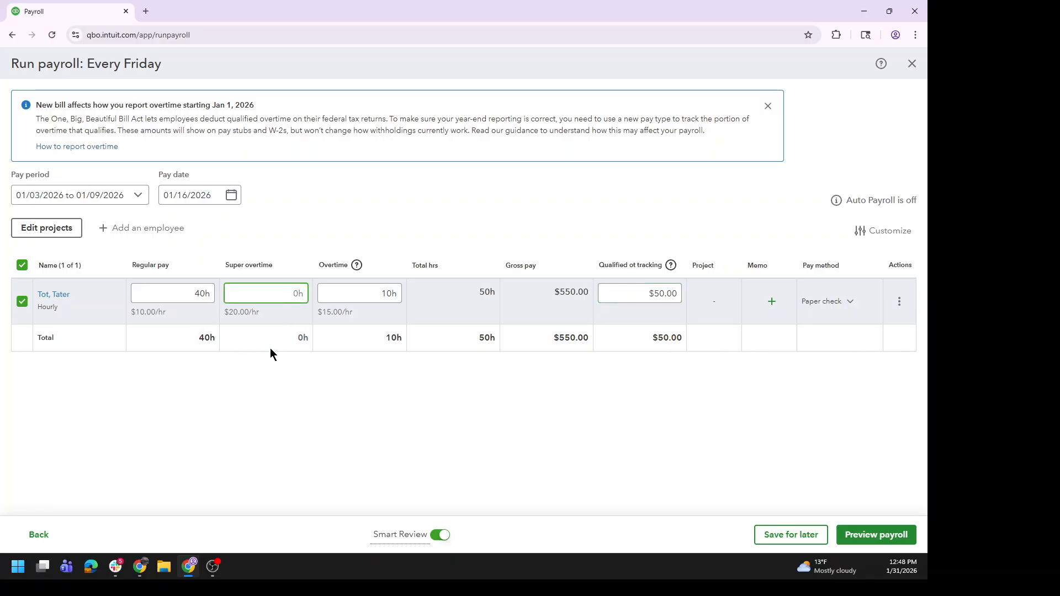
type("1h")
key("Tab")
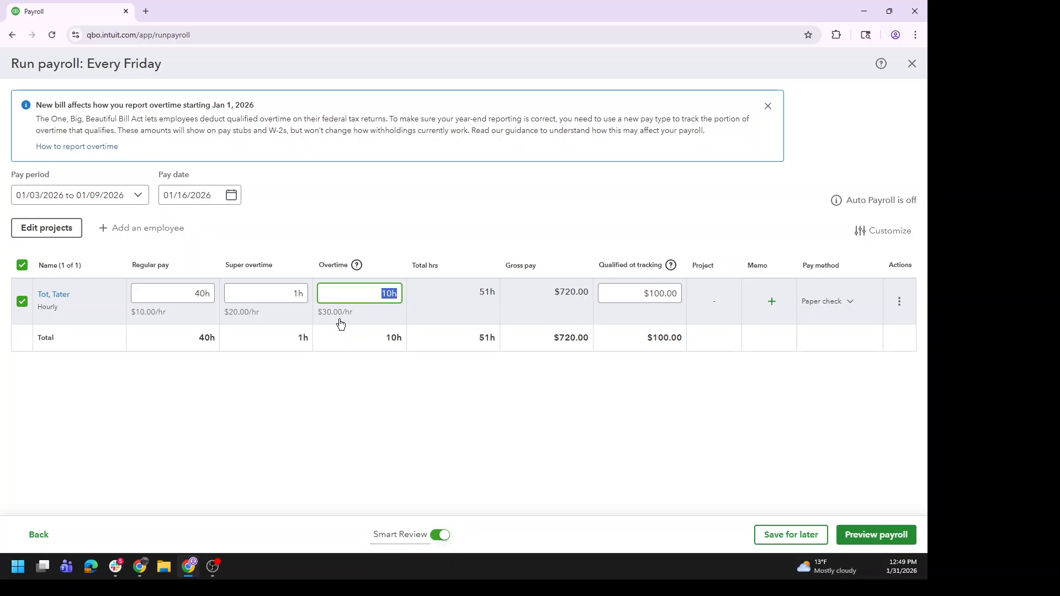
Set the employee's qualified OT tracking amount to $50.00 in the payroll run
left_click(678, 291)
left_click(663, 292)
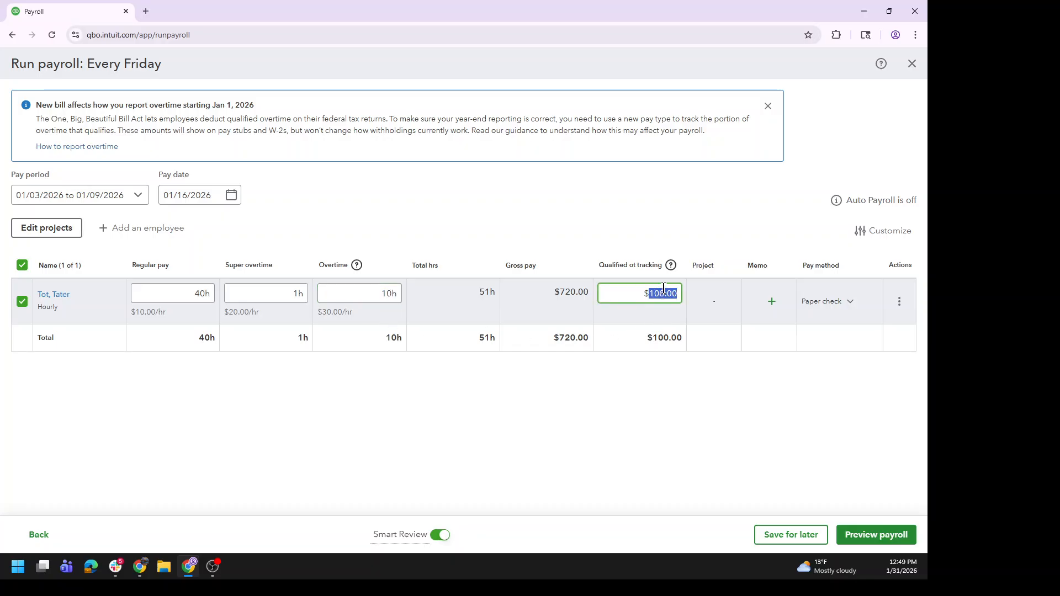
type("50")
key("Tab")
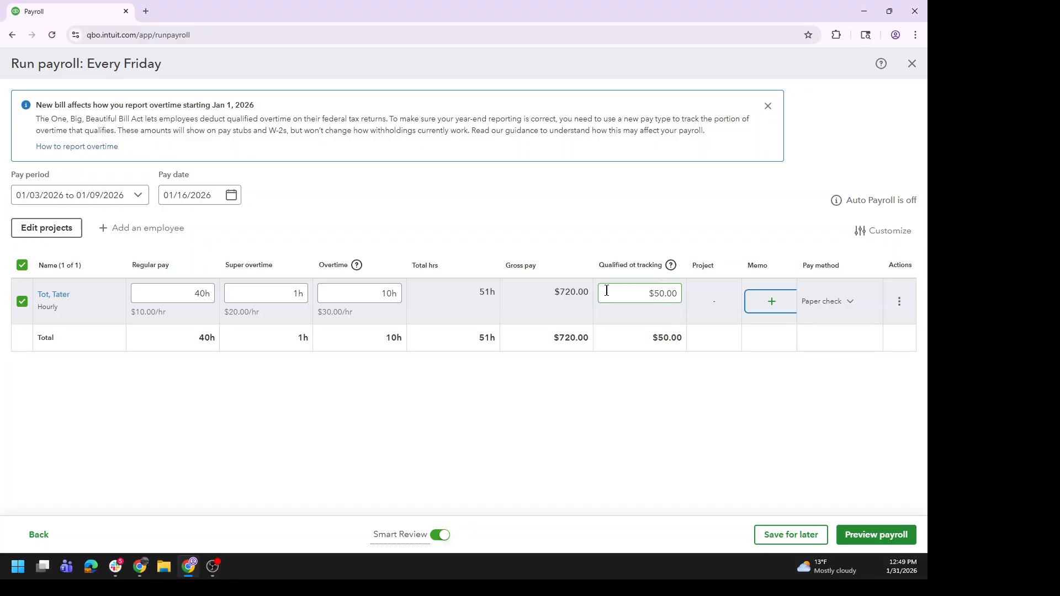
Open the employee's paycheck for editing and set the Overtime Pay rate to $15.00
left_click(349, 319)
left_click(899, 303)
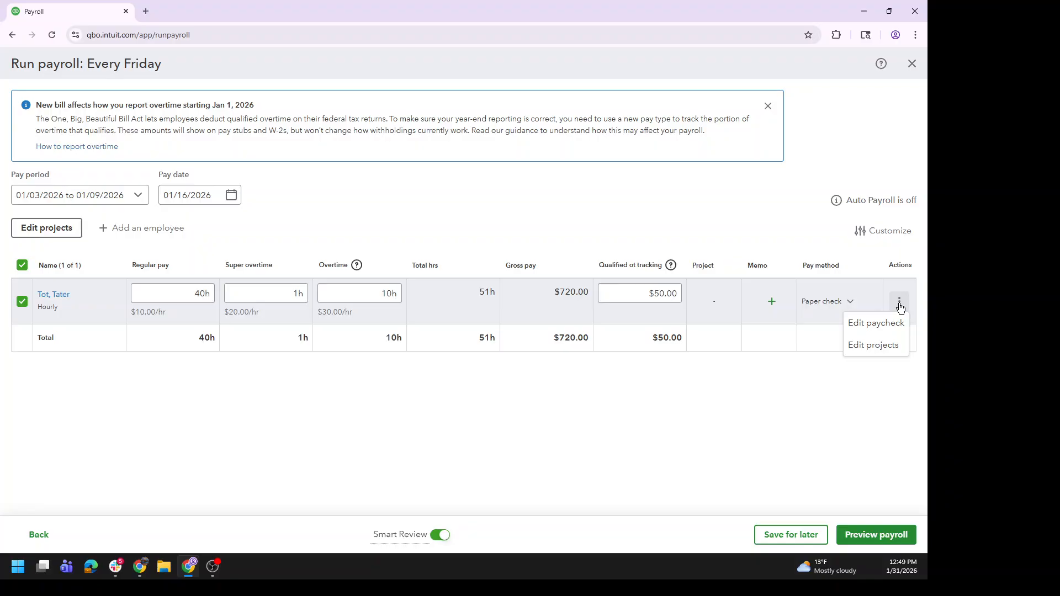
left_click(878, 325)
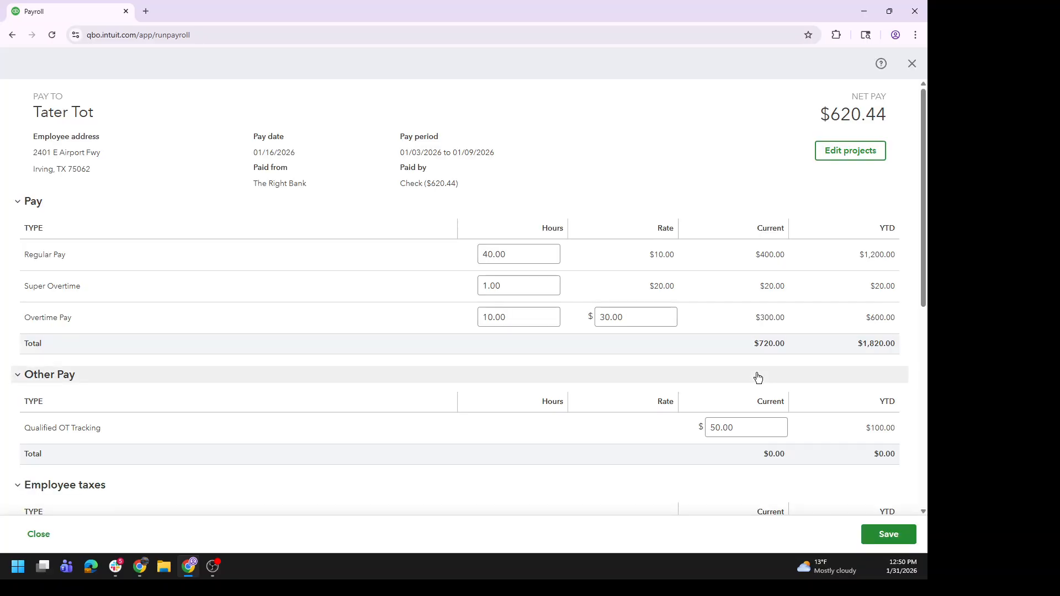
left_click(636, 318)
type("15.00")
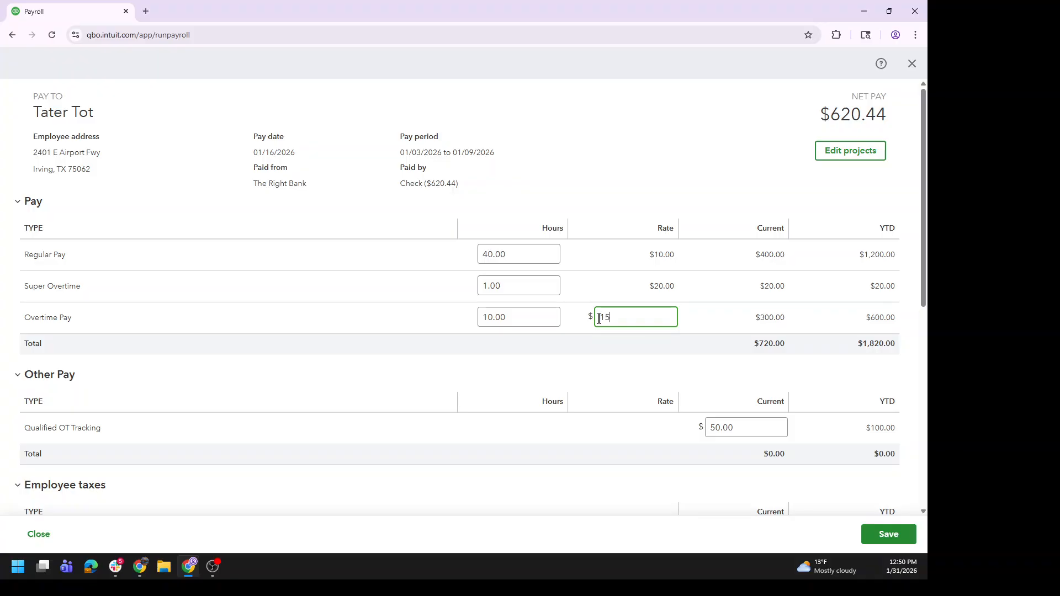
key("Tab")
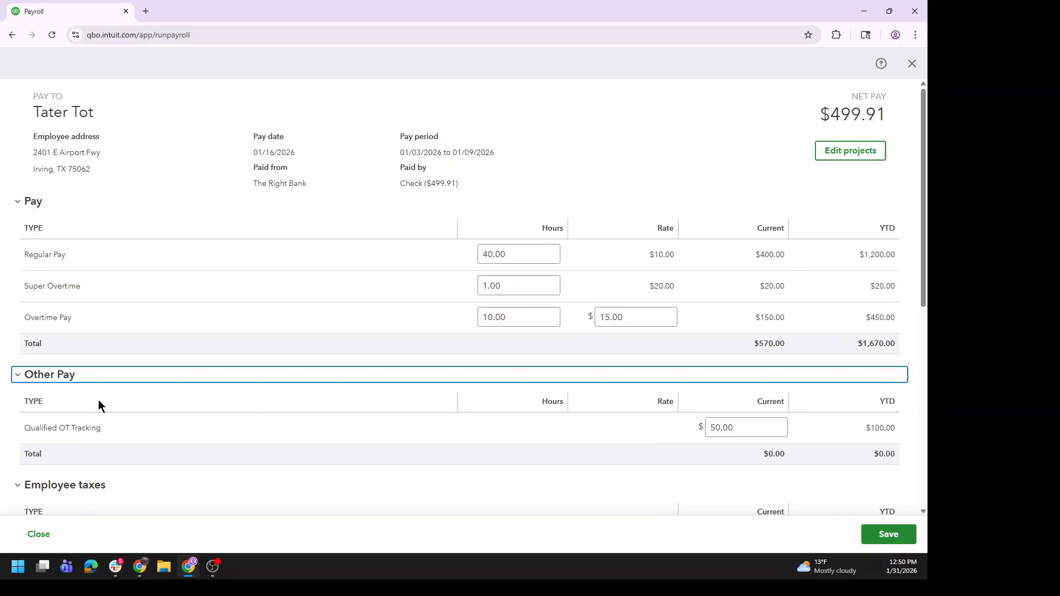
Try a Qualified OT Tracking amount of $20,000.00 under Other Pay on the paycheck
left_click_drag(103, 426, 46, 437)
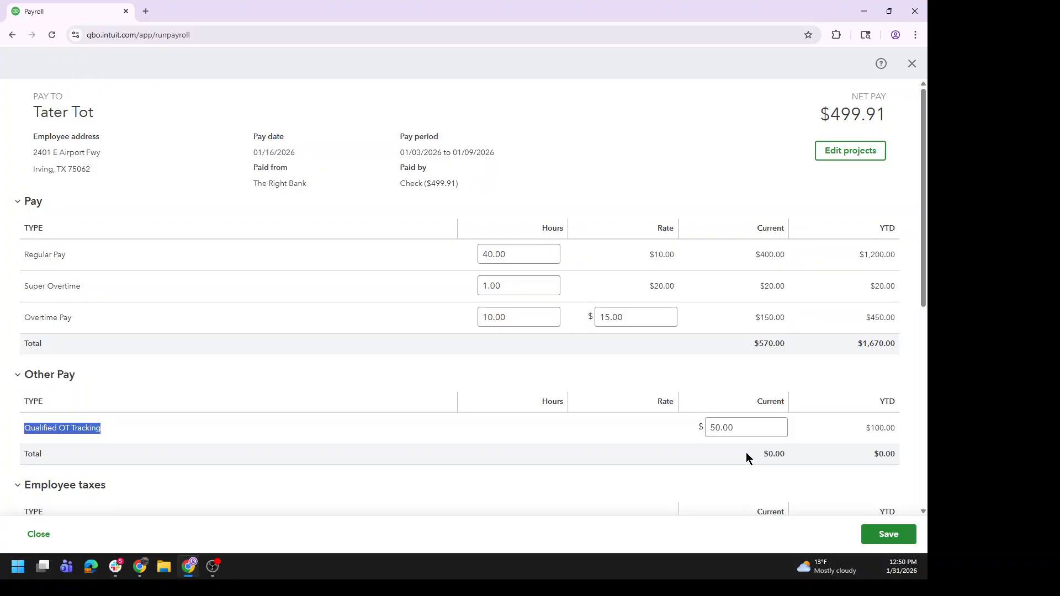
scroll(747, 454, "down", 2)
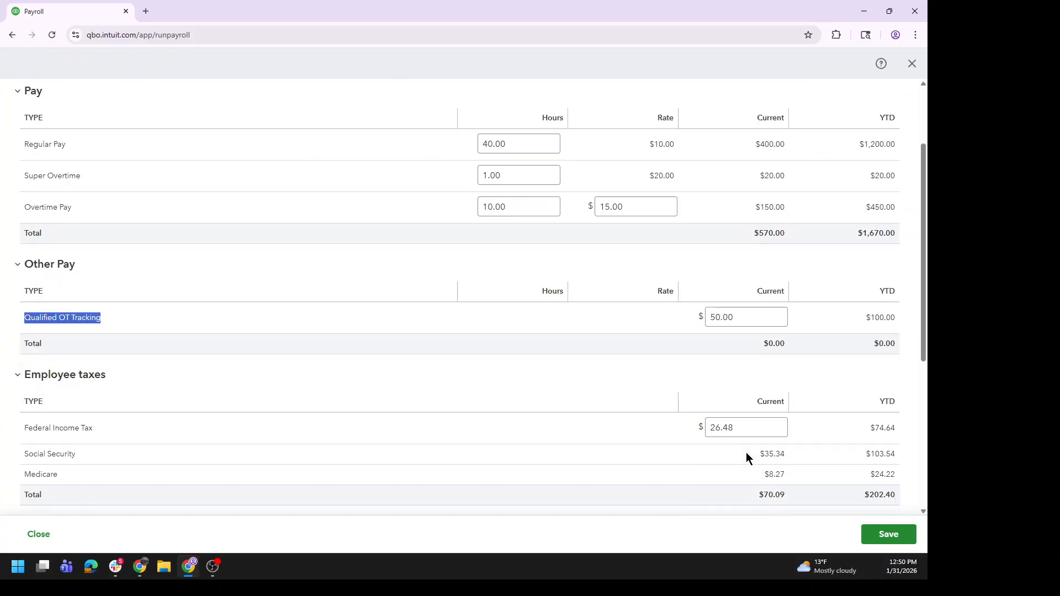
scroll(742, 455, "down", 1)
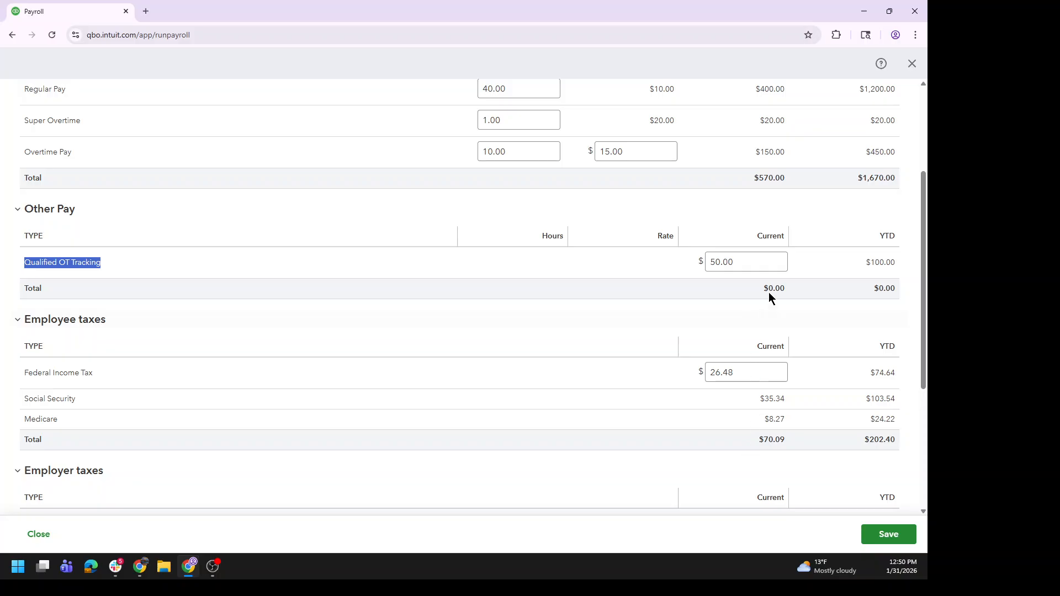
left_click(743, 261)
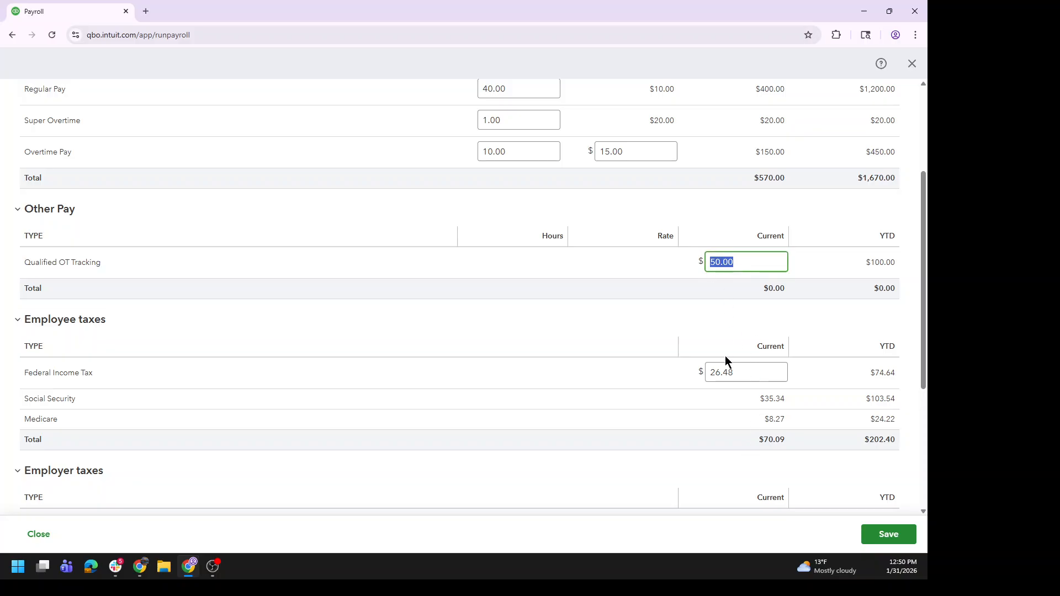
type("20,000")
key("Tab")
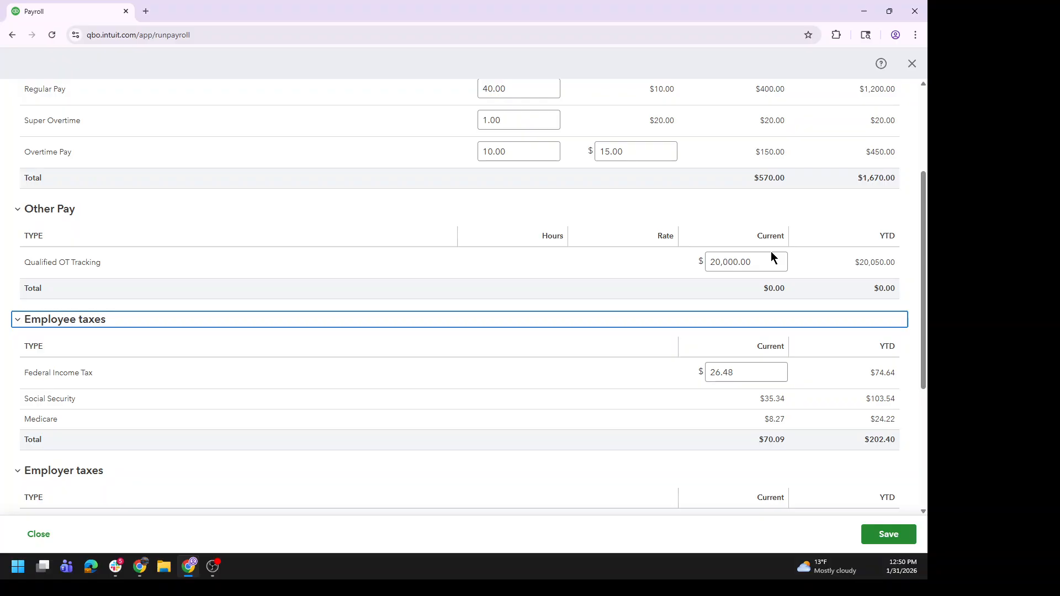
Restore the Qualified OT Tracking amount on the paycheck to $50.00
left_click(752, 261)
left_click_drag(751, 261, 688, 271)
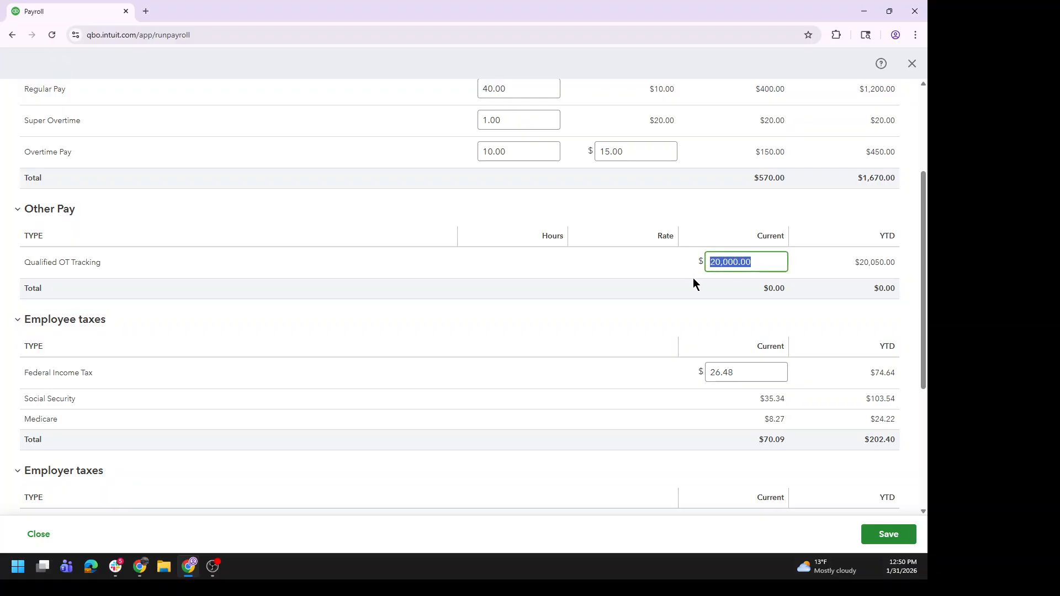
type("50")
key("Tab")
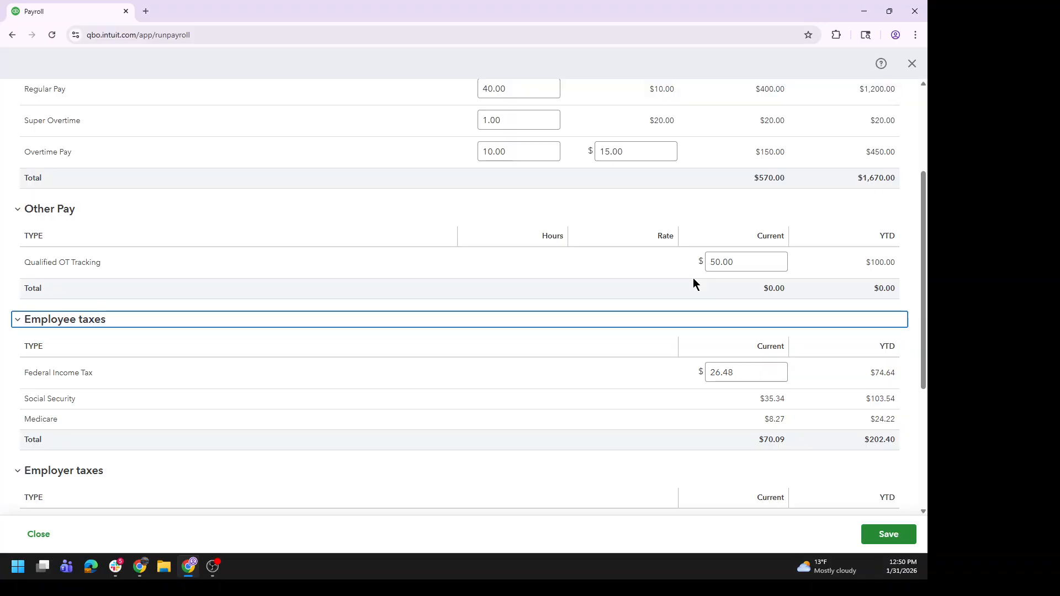
Save the edited paycheck and return to the Every Friday payroll run
scroll(815, 419, "up", 2)
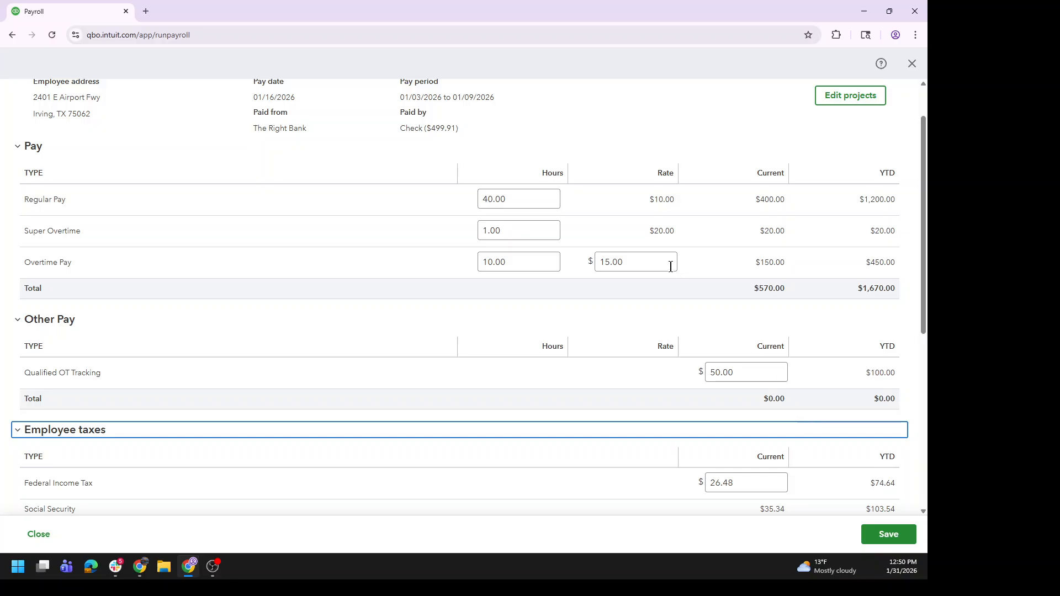
left_click(624, 267)
double_click(623, 267)
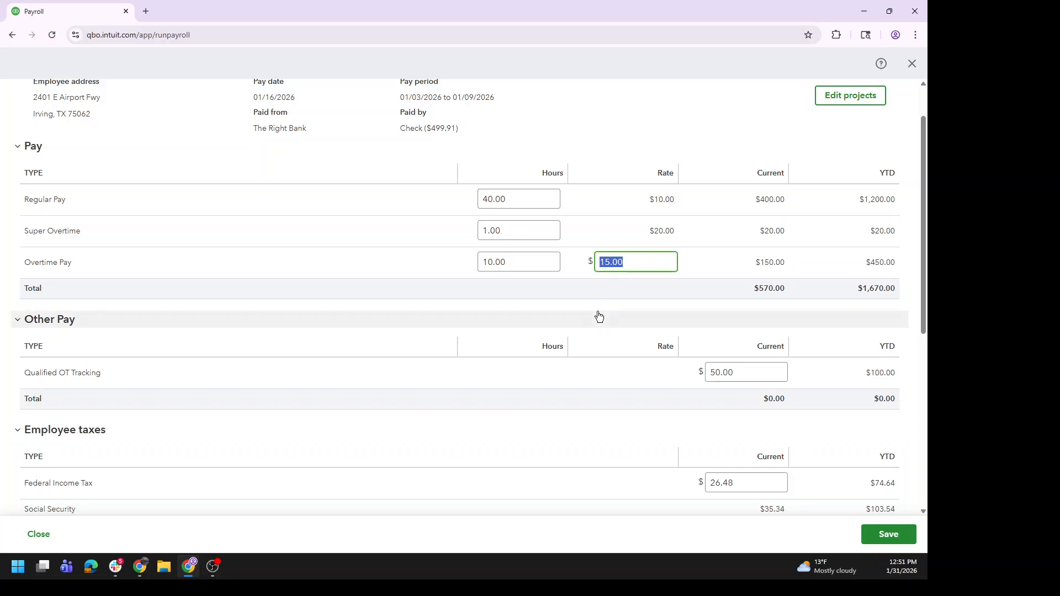
left_click(880, 533)
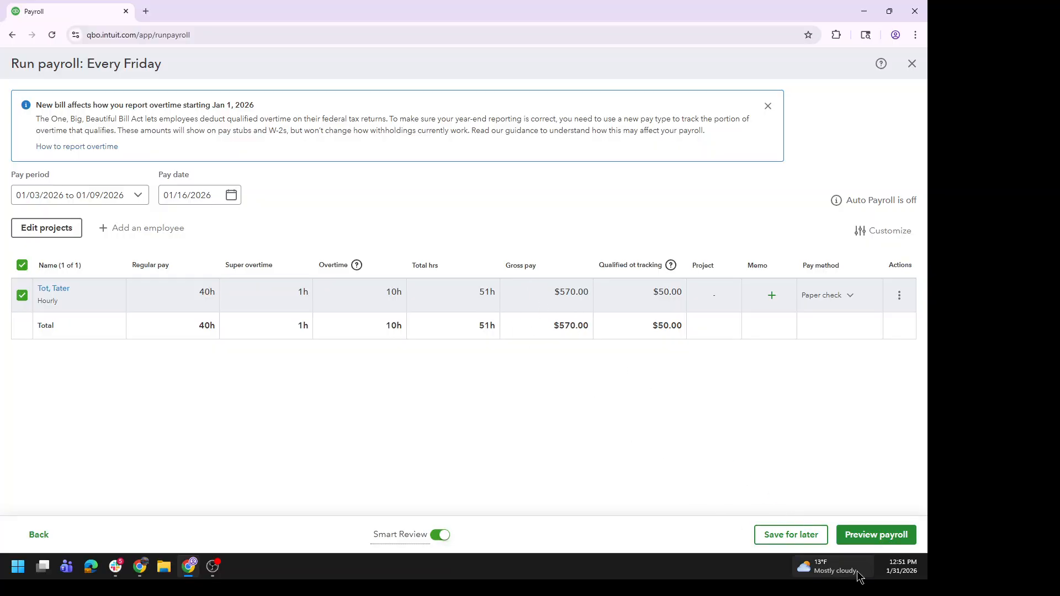
Preview the Every Friday payroll and open the employee's paycheck details from the net pay
left_click(871, 536)
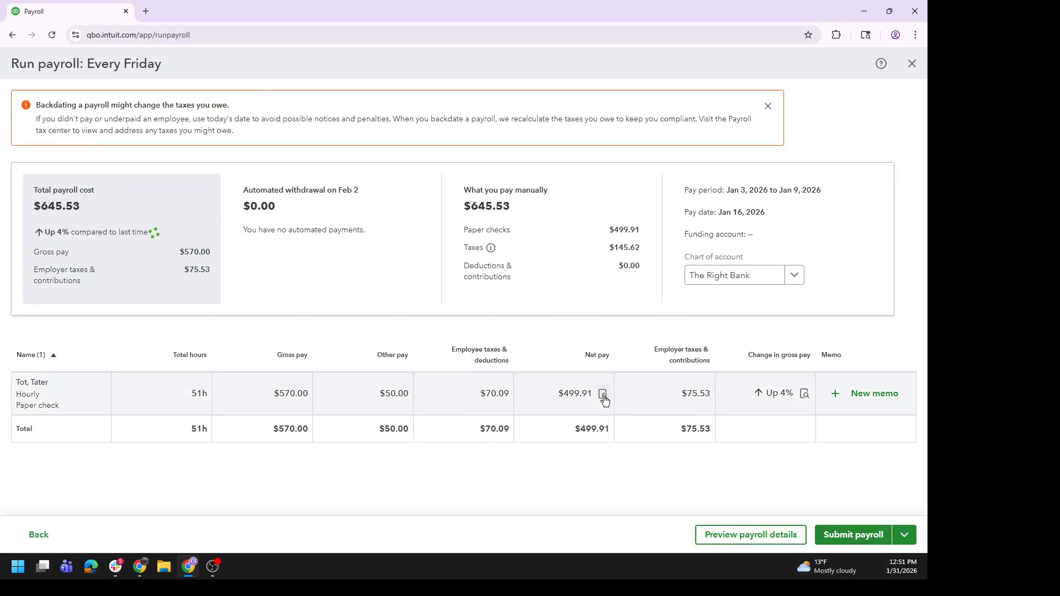
left_click(603, 395)
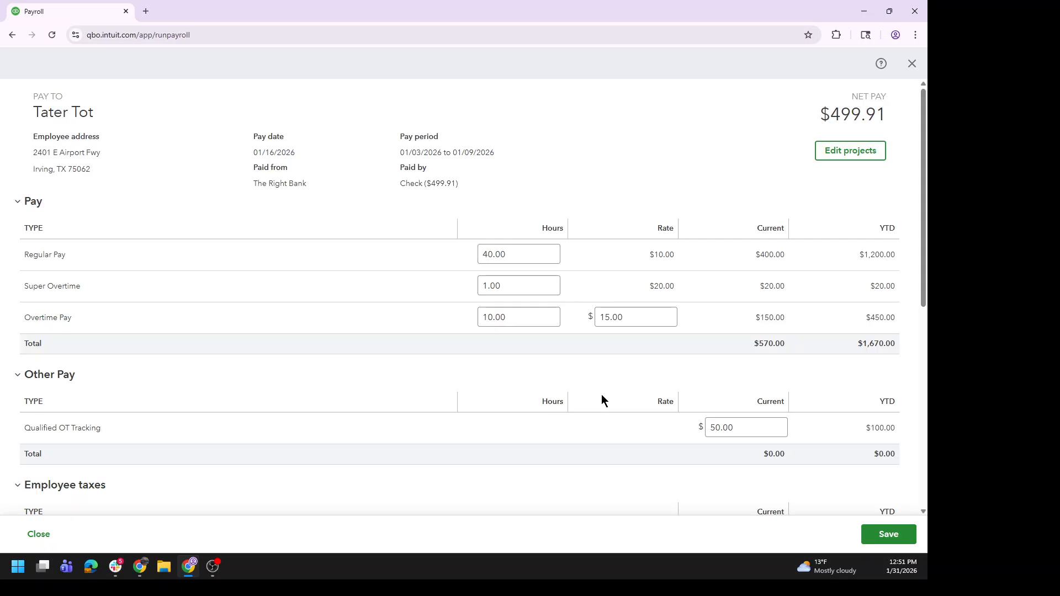
Save the open paycheck details and submit the Every Friday payroll run, closing it once submitted
left_click(614, 317)
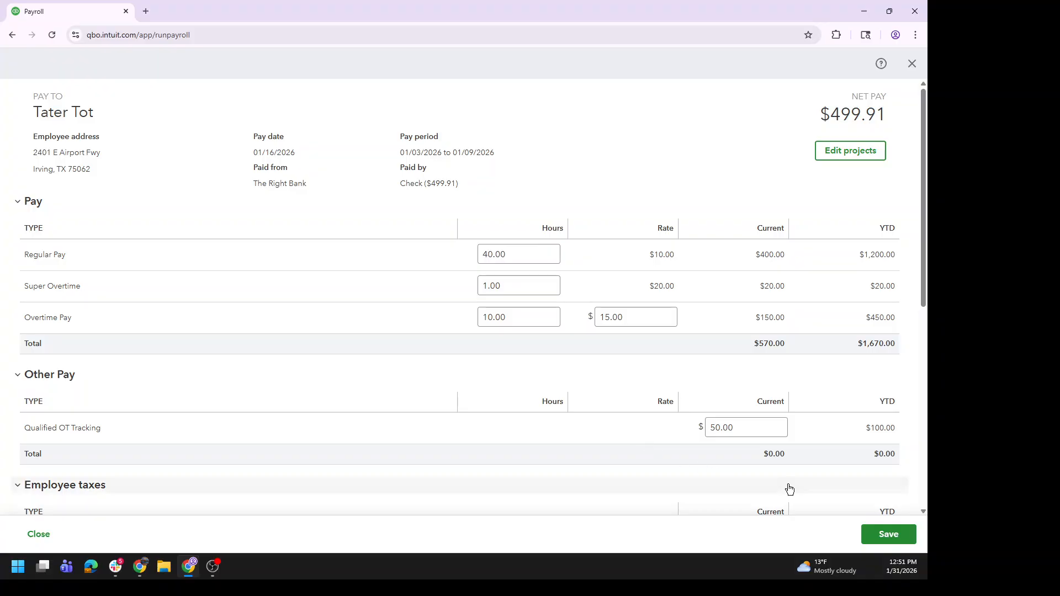
left_click(886, 533)
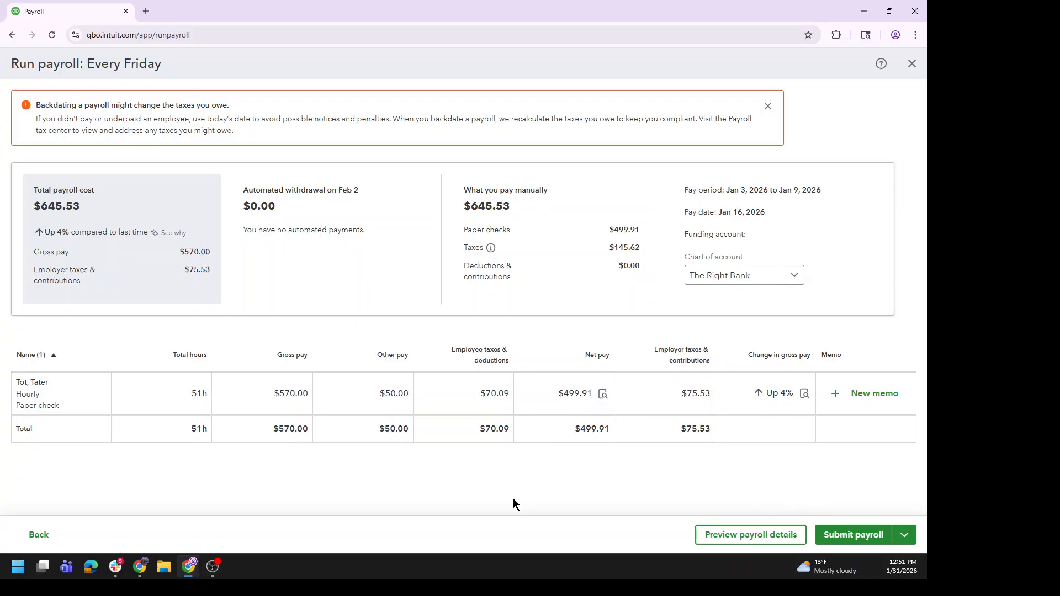
left_click(820, 526)
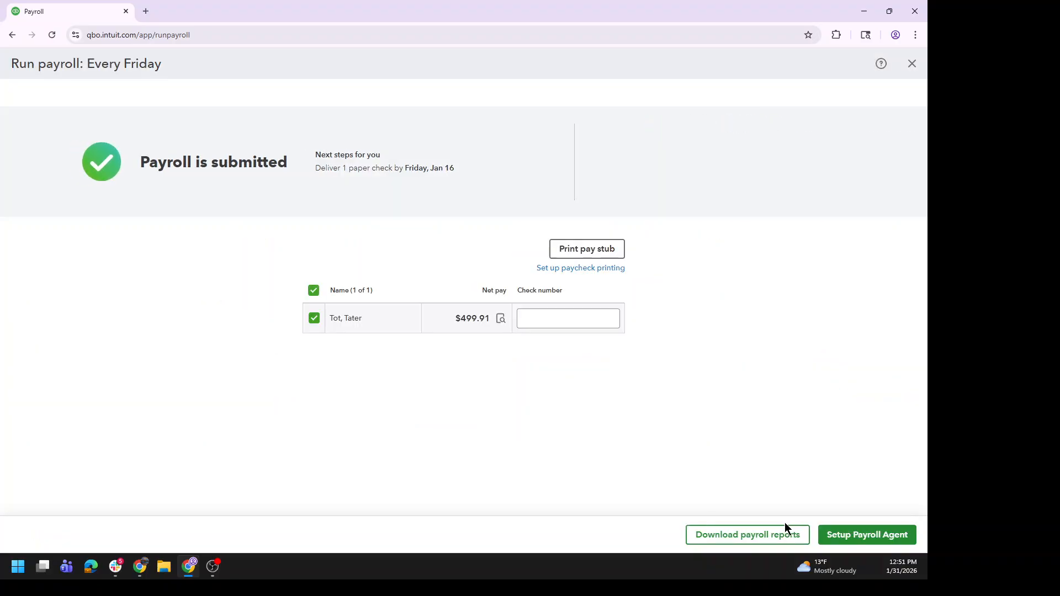
left_click(912, 63)
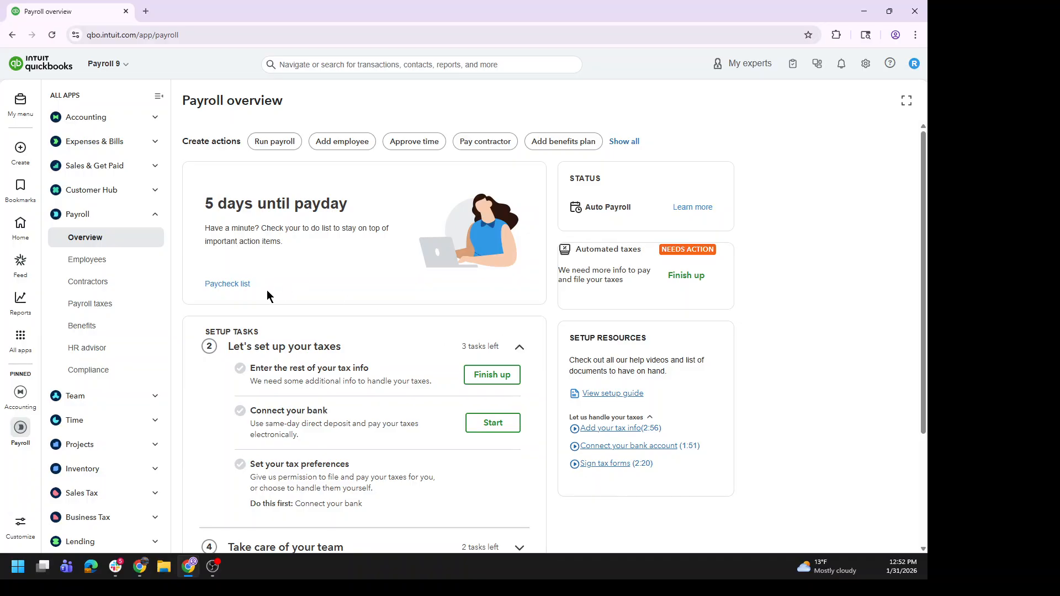
Open the paycheck list and filter it to the This year date range for all employees
left_click(231, 288)
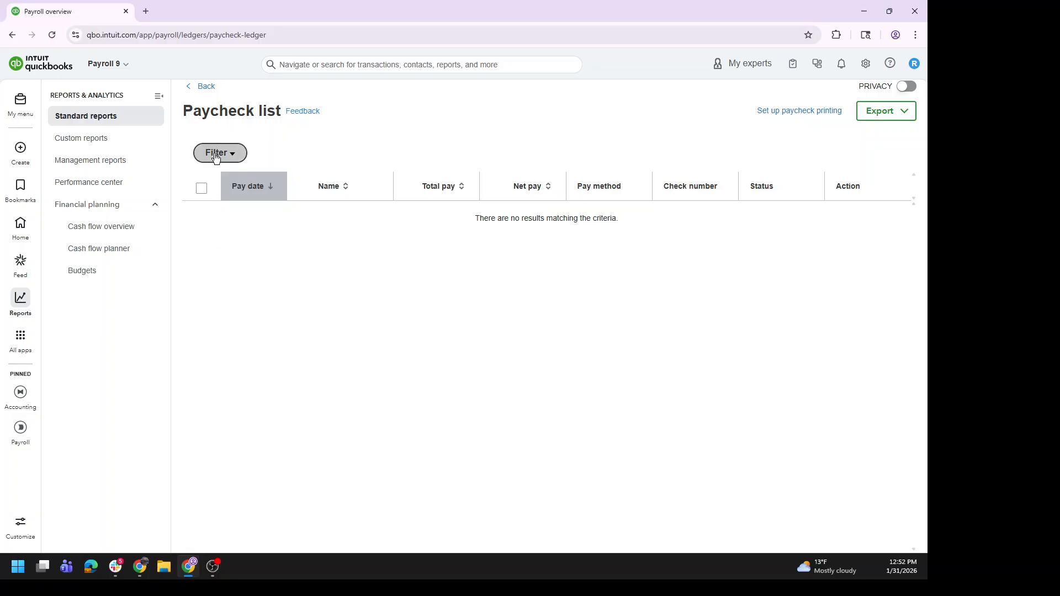
left_click(216, 155)
left_click(247, 275)
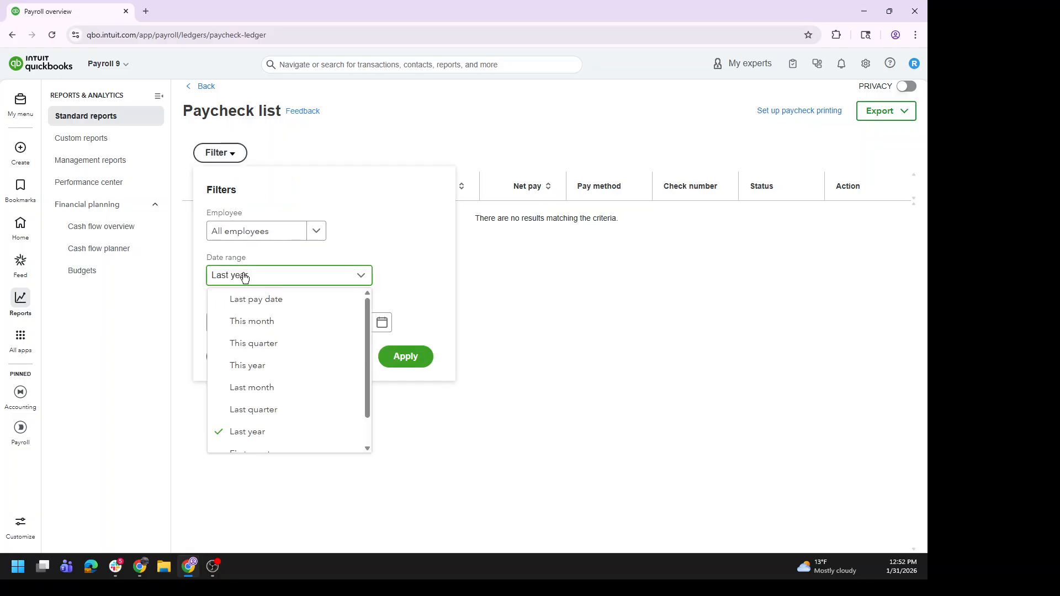
left_click(287, 363)
left_click(418, 357)
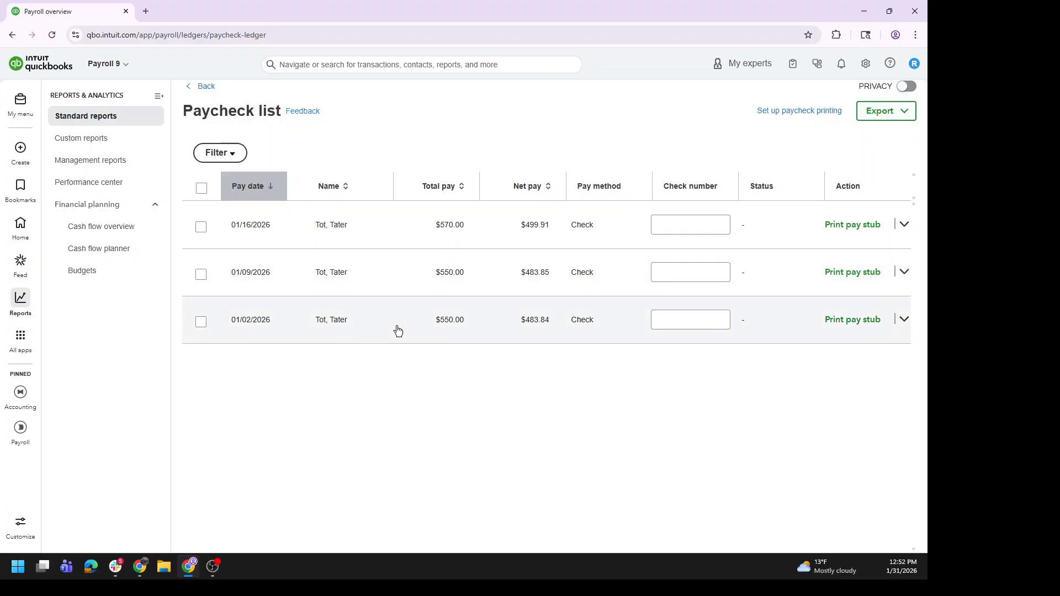
Edit the paycheck dated 01/02/2026 and set its Qualified OT Tracking amount to $50.00
left_click(397, 329)
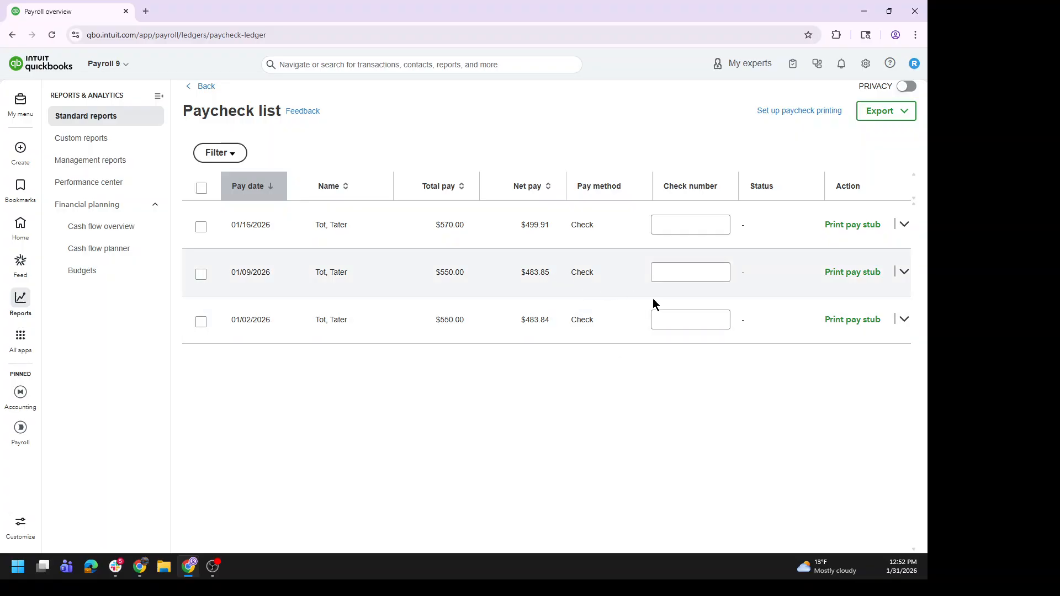
left_click(904, 320)
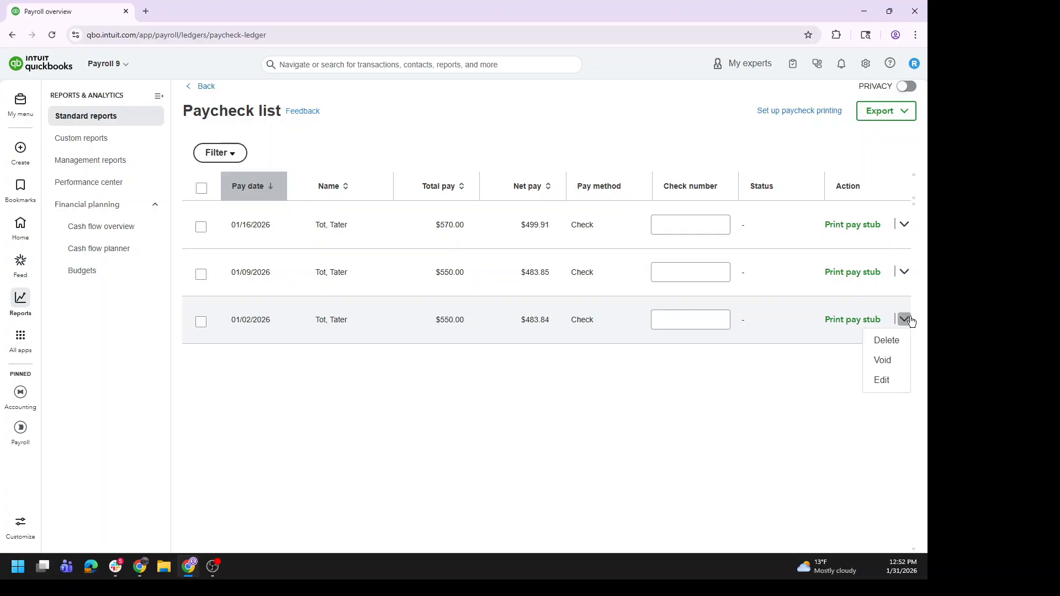
left_click(892, 381)
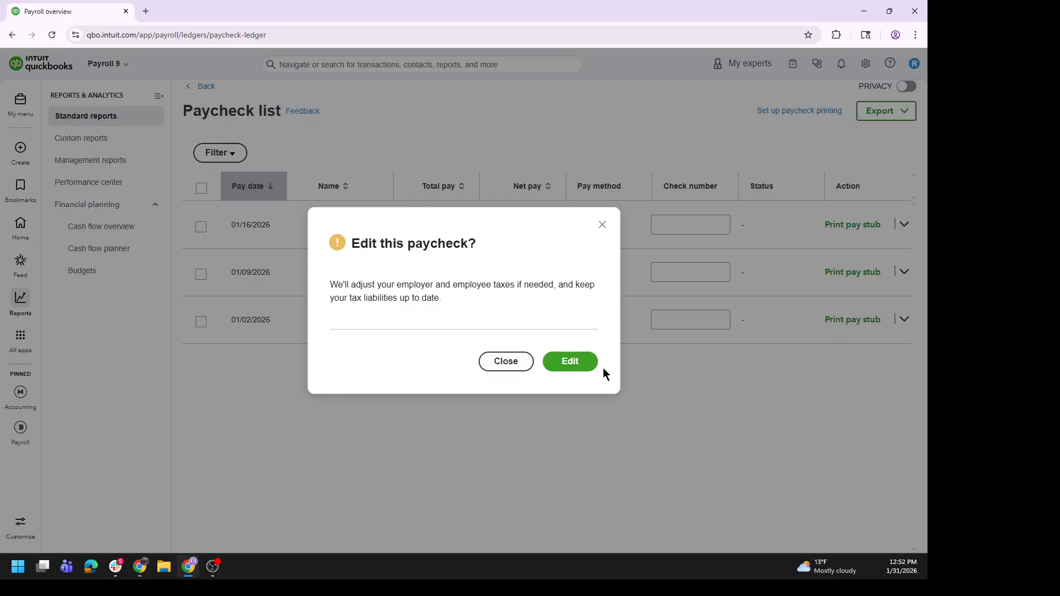
left_click(574, 366)
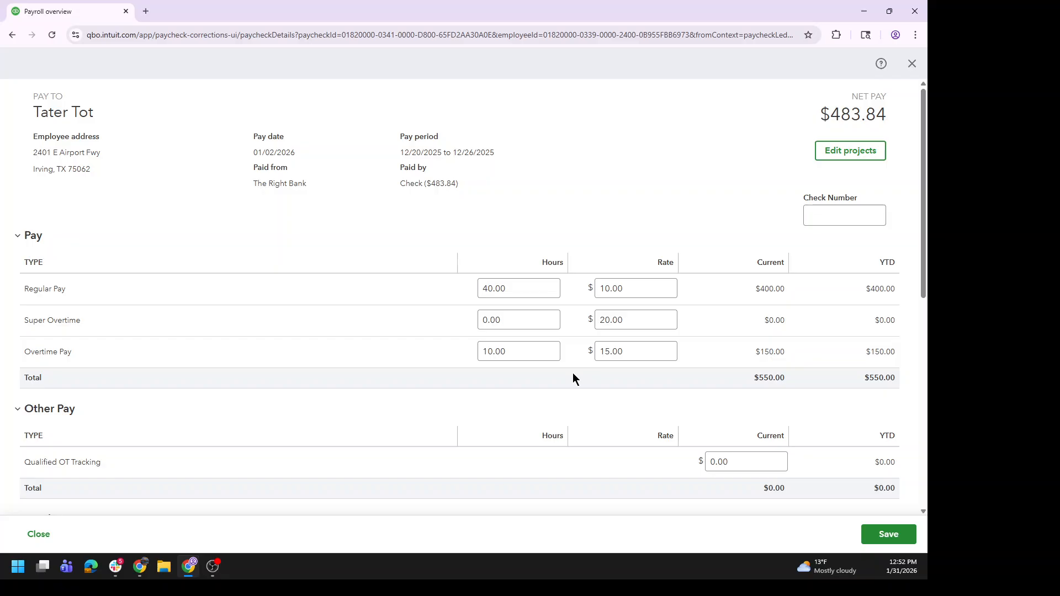
left_click(734, 463)
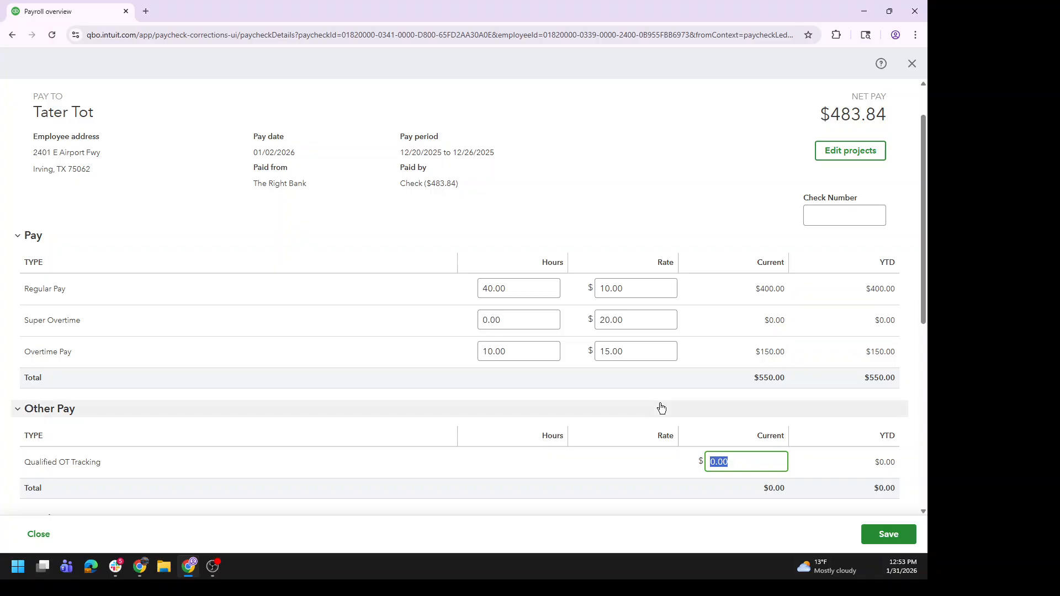
scroll(661, 408, "down", 3)
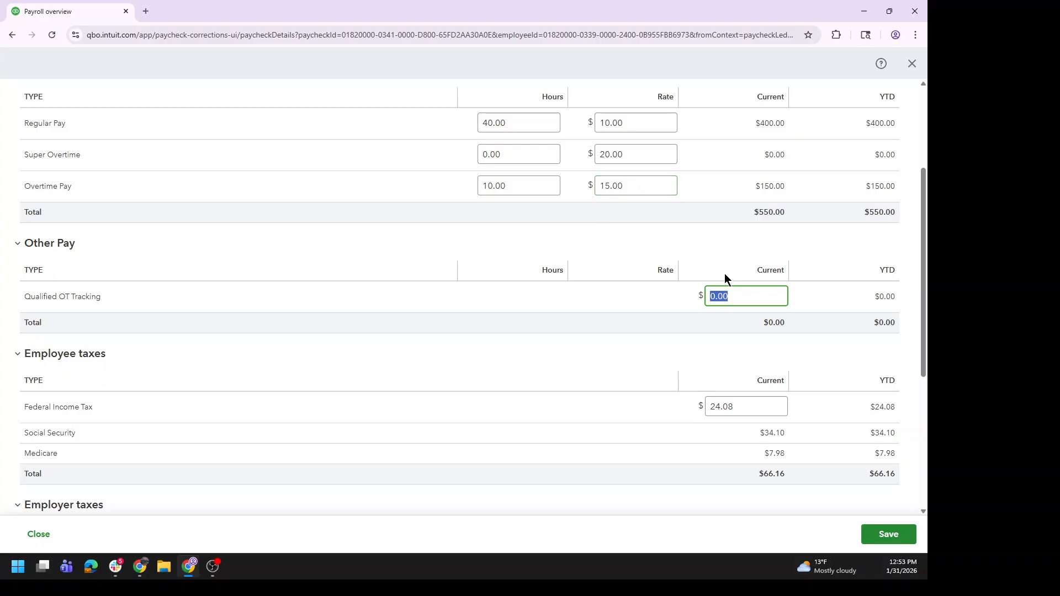
type("50.00")
key("Tab")
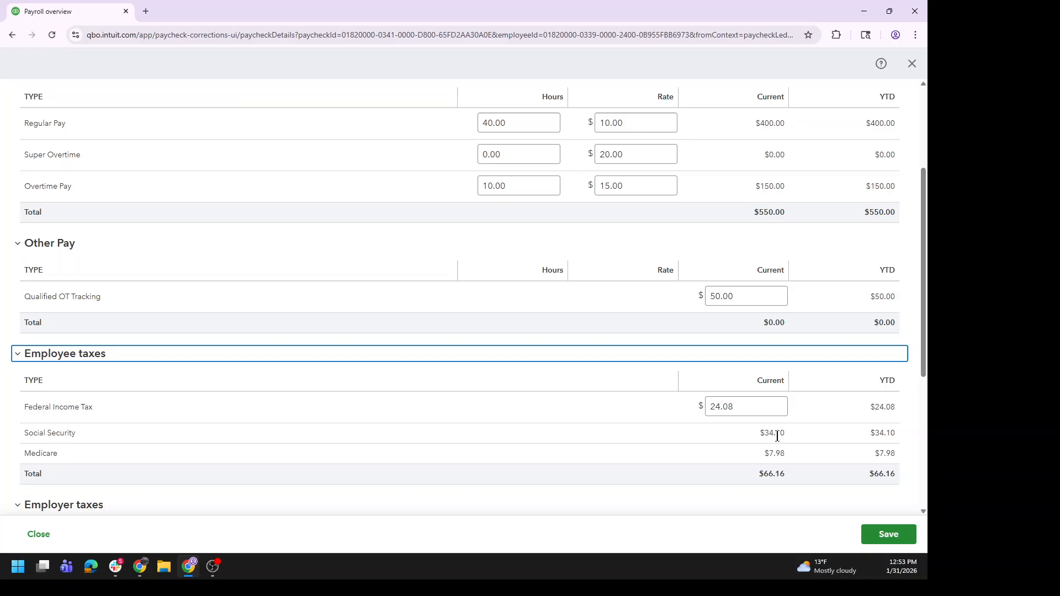
Review the employee and employer taxes on the edited paycheck, save it and return to the paycheck list
left_click(776, 436)
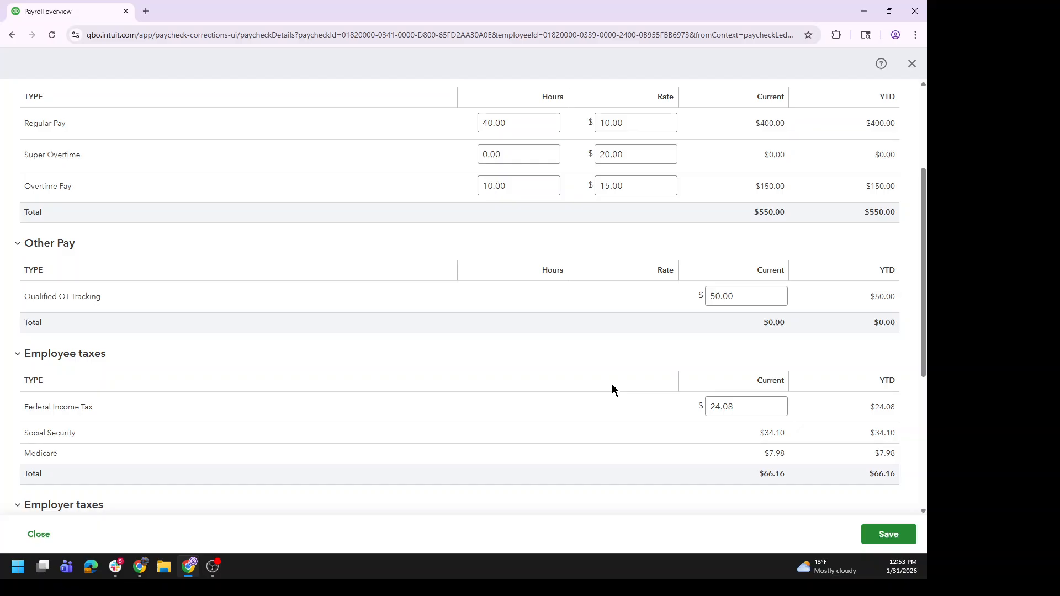
scroll(611, 385, "down", 4)
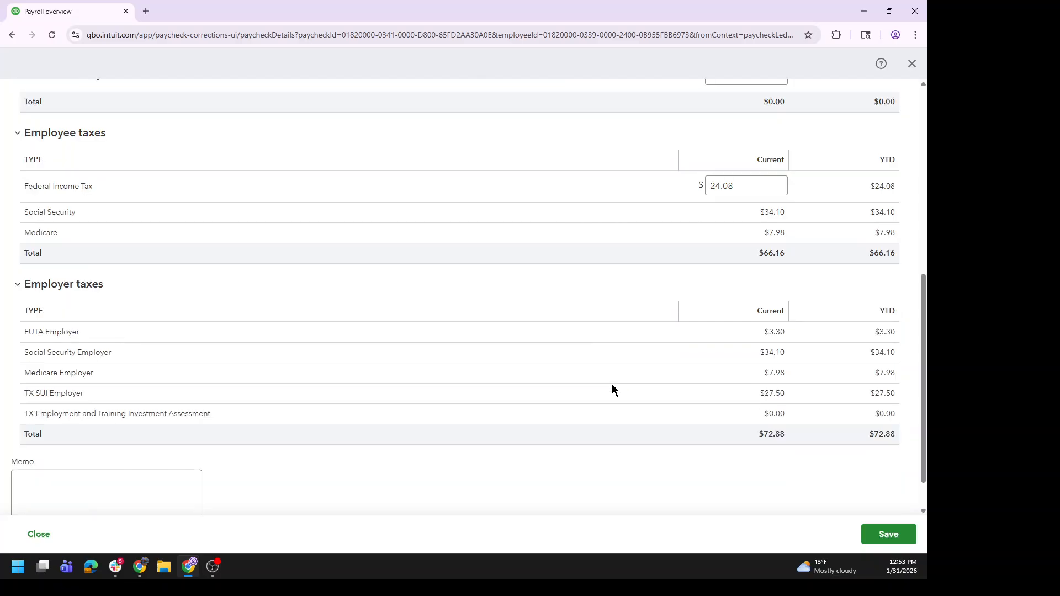
scroll(609, 389, "down", 1)
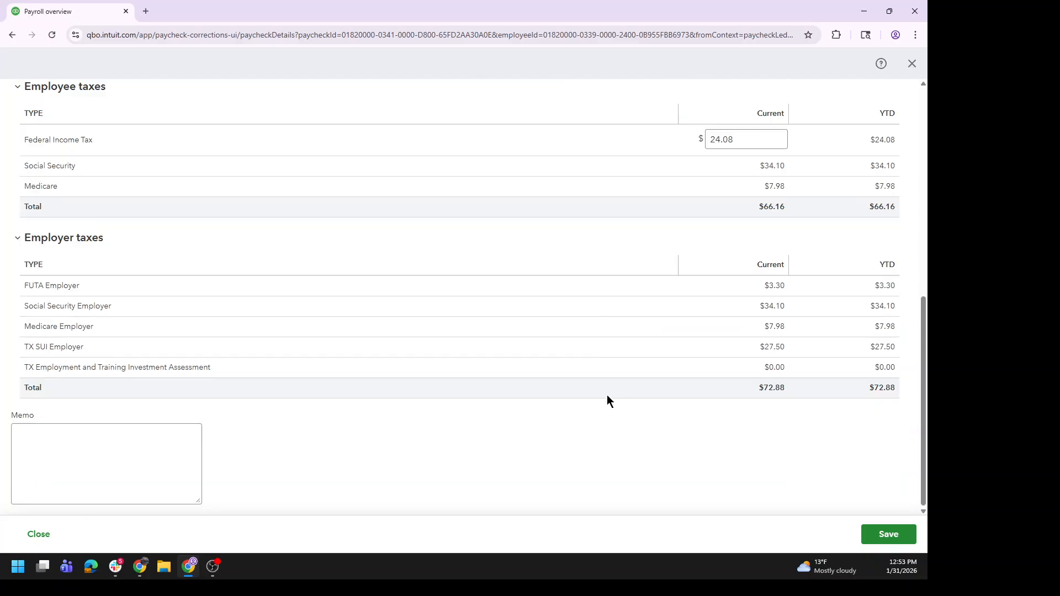
left_click(894, 538)
left_click(573, 383)
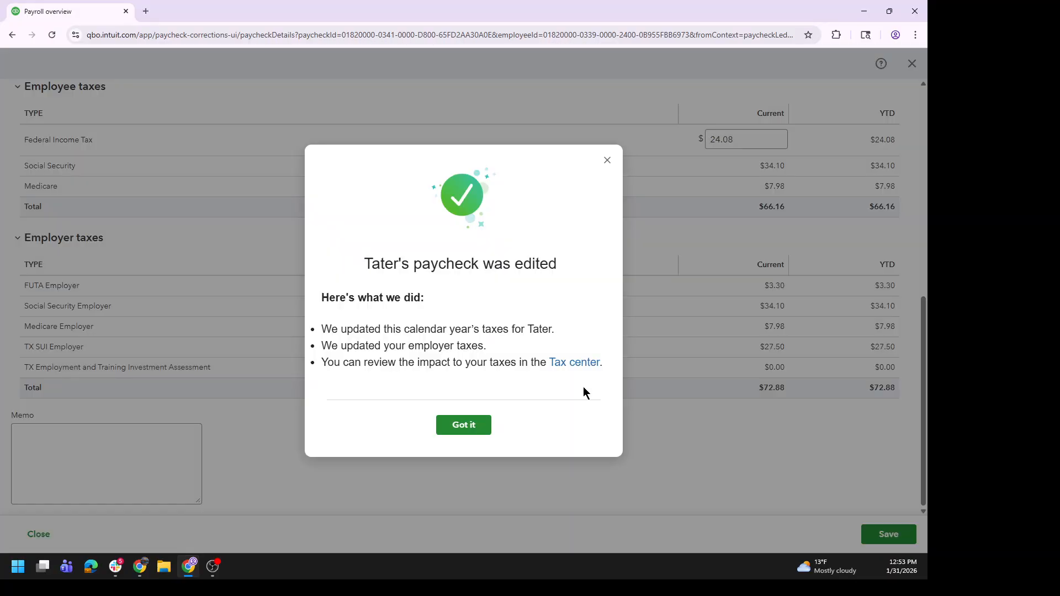
left_click(468, 428)
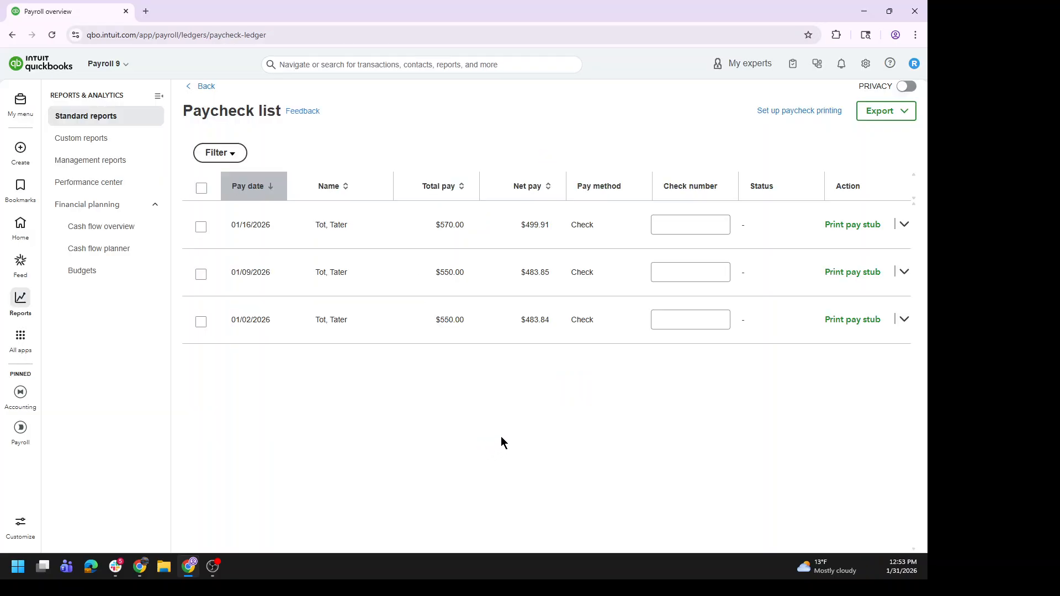
Duplicate the browser tab and open the Payroll Details report from the standard payroll reports there
right_click(84, 14)
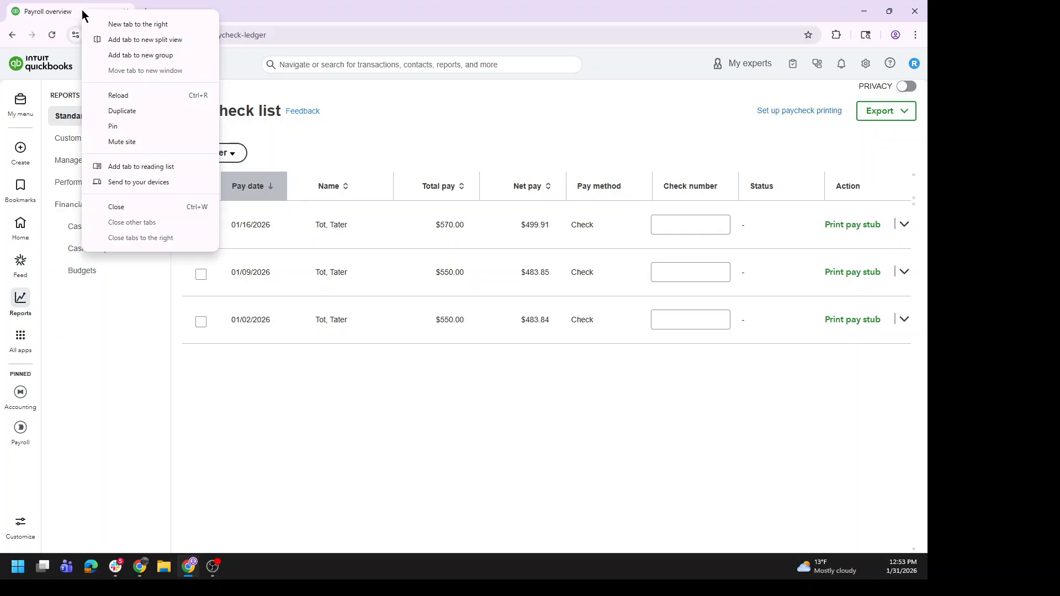
left_click(121, 113)
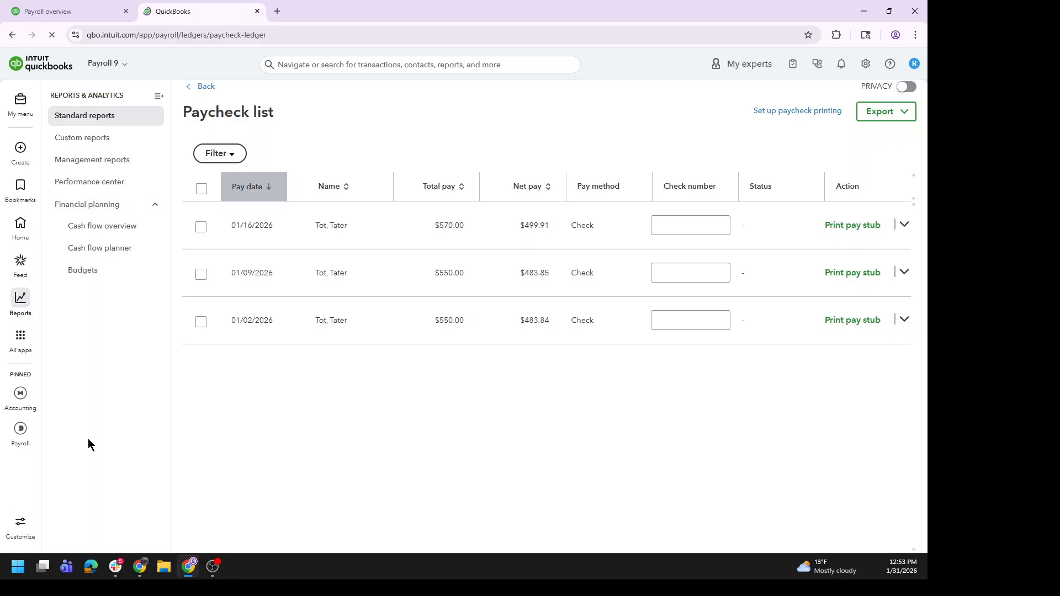
mouse_move(22, 302)
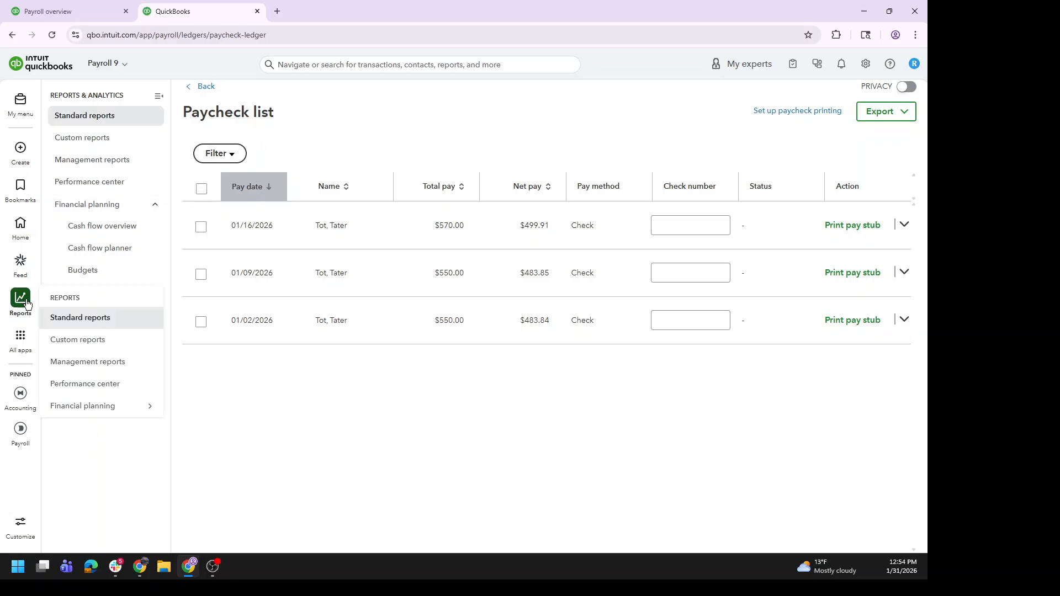
left_click(72, 314)
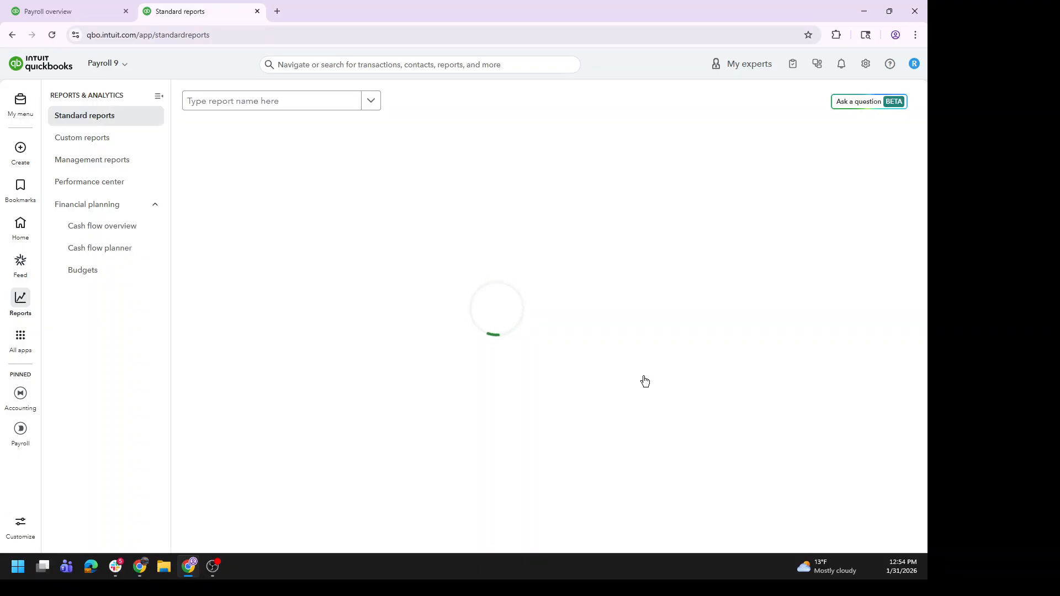
scroll(618, 374, "down", 1)
scroll(595, 374, "down", 5)
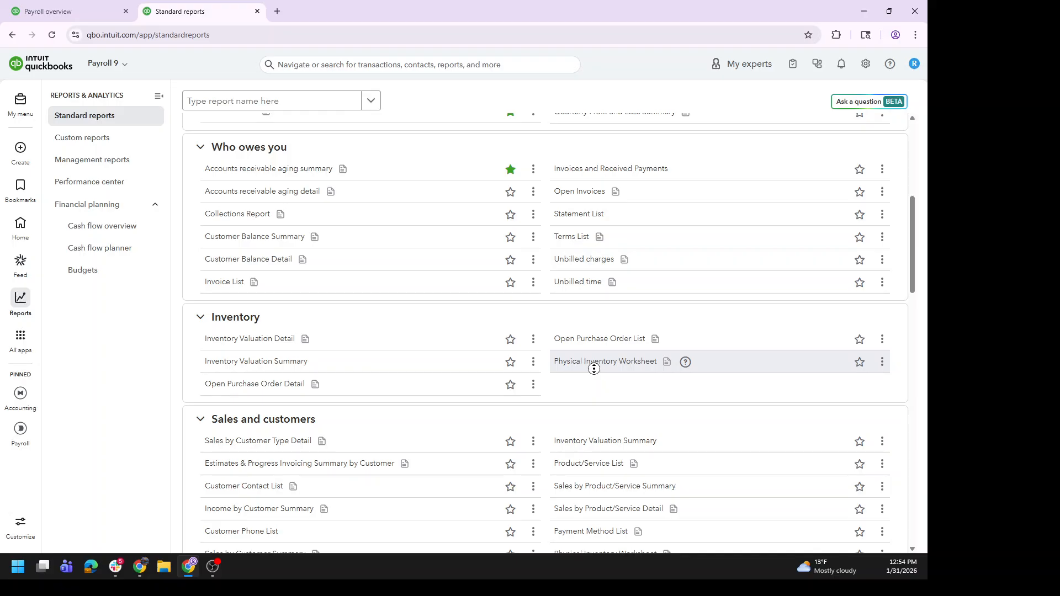
scroll(577, 390, "down", 12)
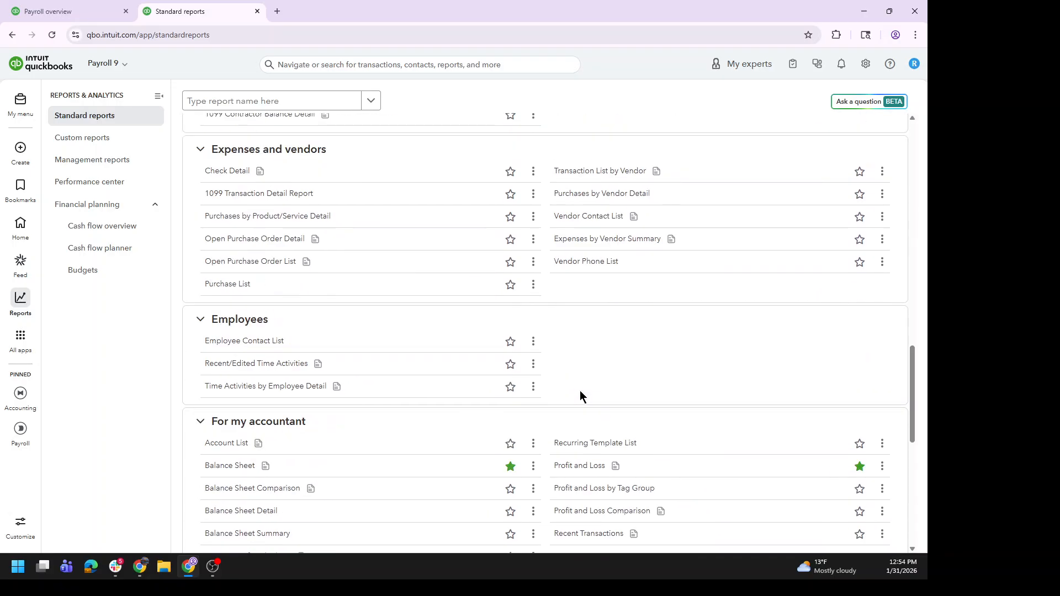
scroll(579, 391, "down", 10)
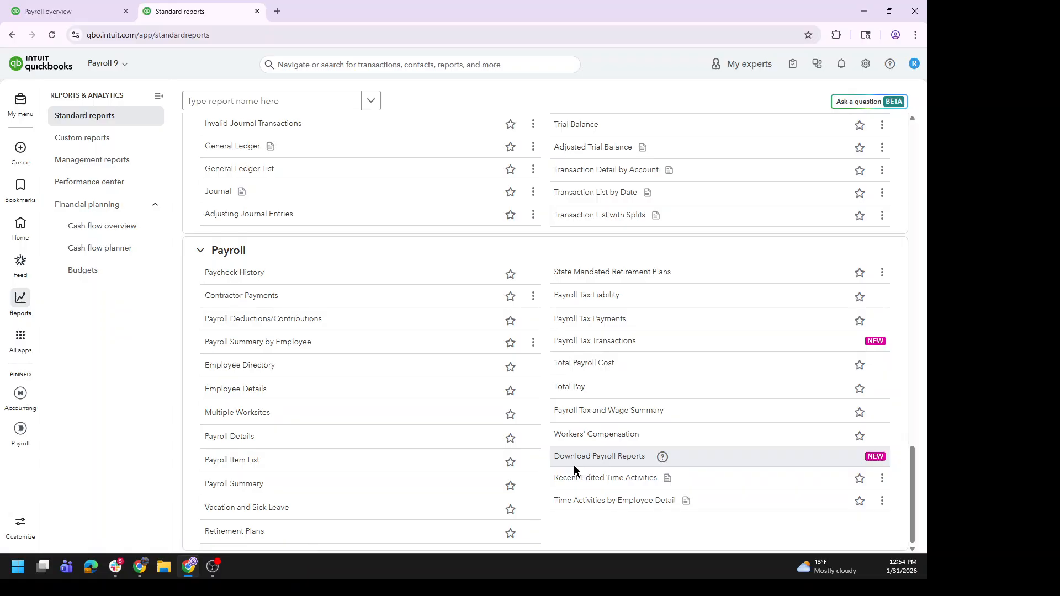
left_click(219, 437)
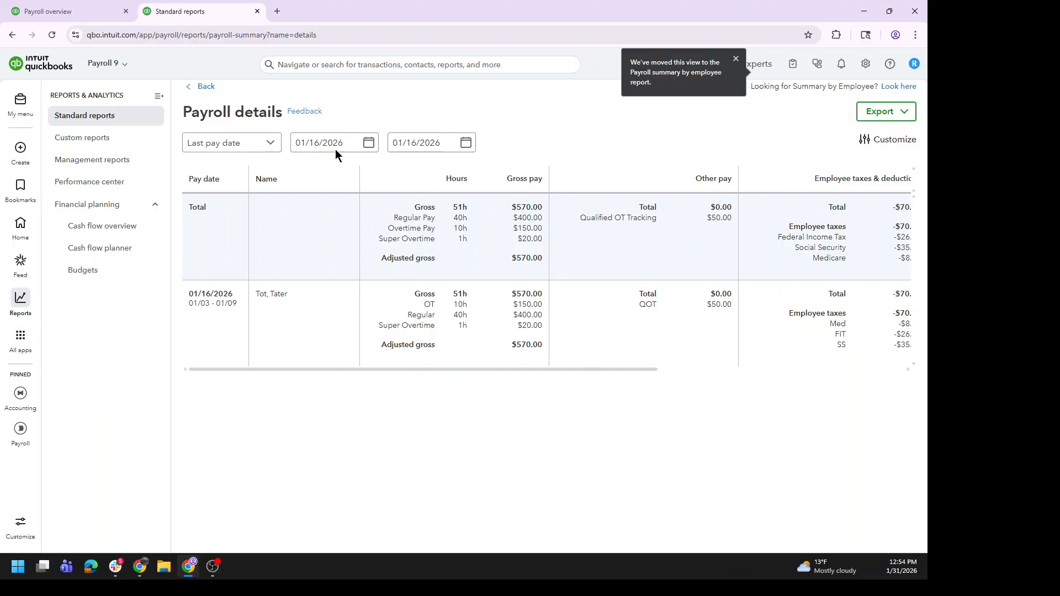
Set the Payroll Details report to This year and check overtime hours against the Qualified OT Tracking amounts
left_click(234, 147)
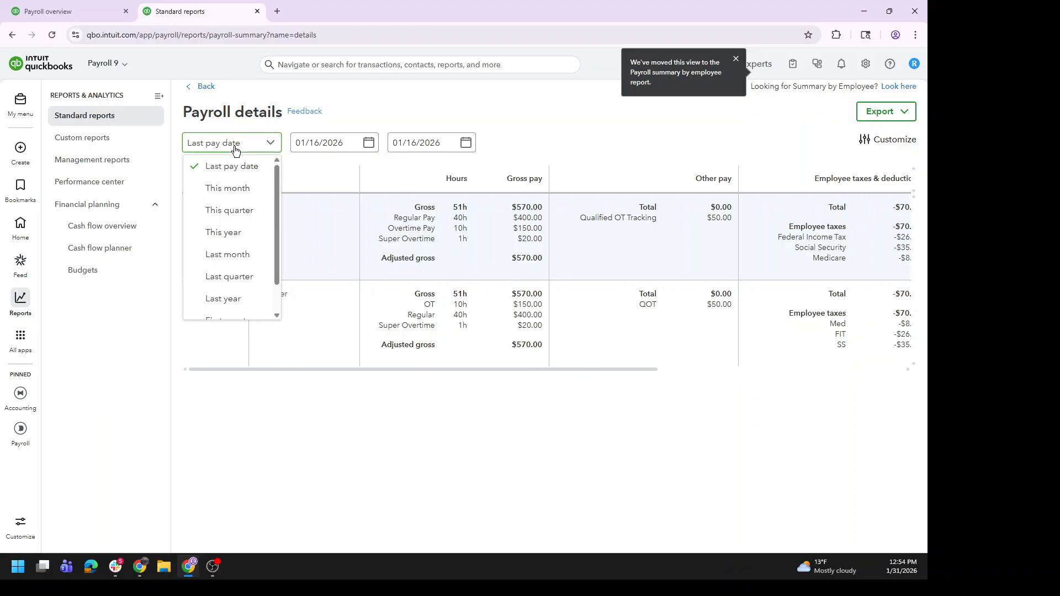
left_click(230, 232)
left_click(513, 143)
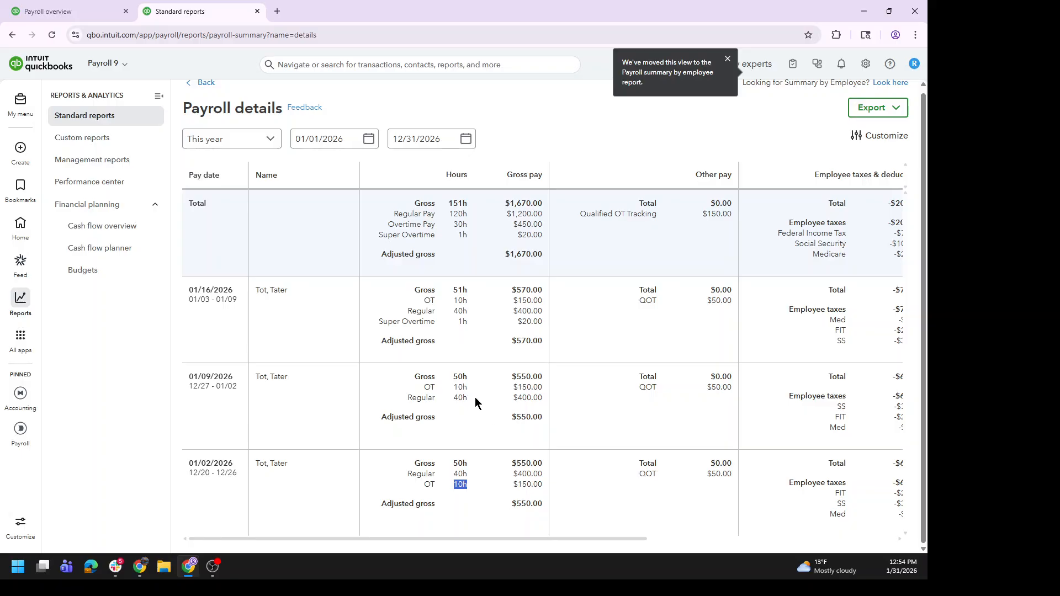
left_click_drag(466, 377, 444, 393)
double_click(460, 386)
left_click_drag(734, 218, 700, 218)
Return to the original tab, start an Every Friday payroll for 01/10/2026 to 01/16/2026, and enter 10 overtime hours for the employee
key("ctrl+1")
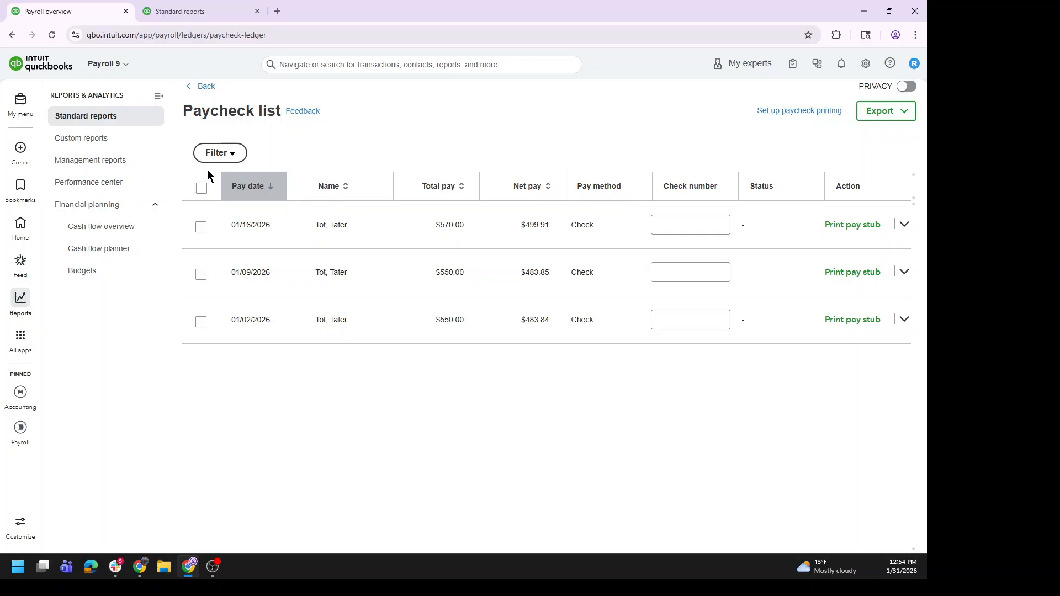
left_click(206, 86)
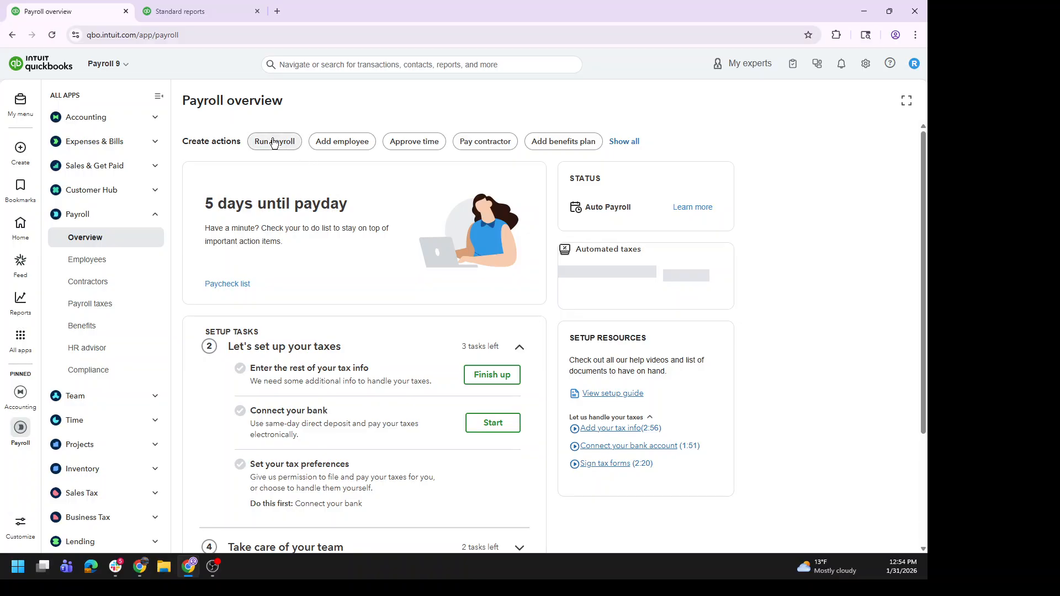
left_click(273, 142)
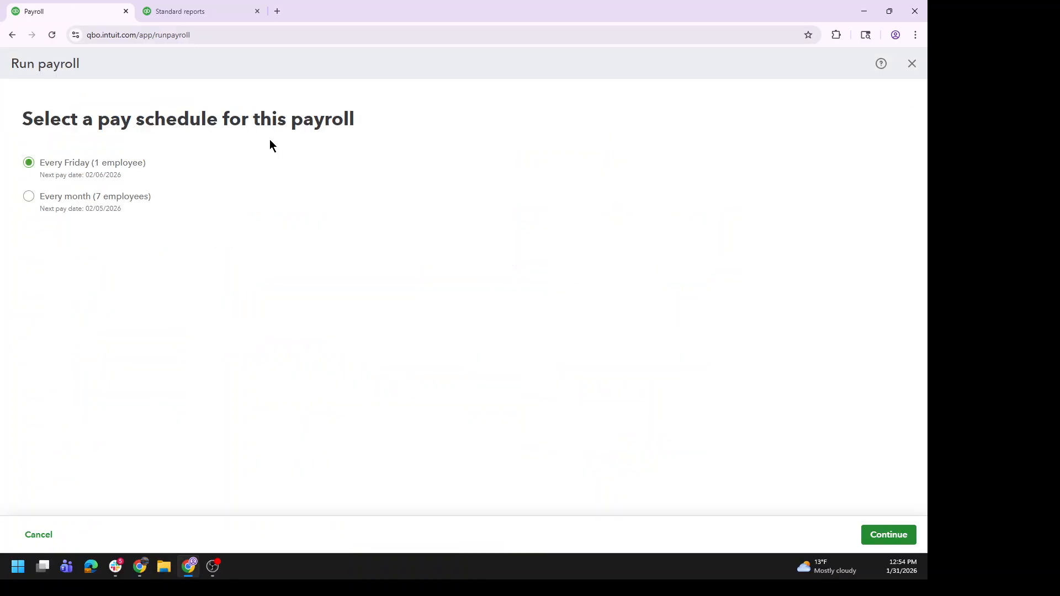
left_click(884, 535)
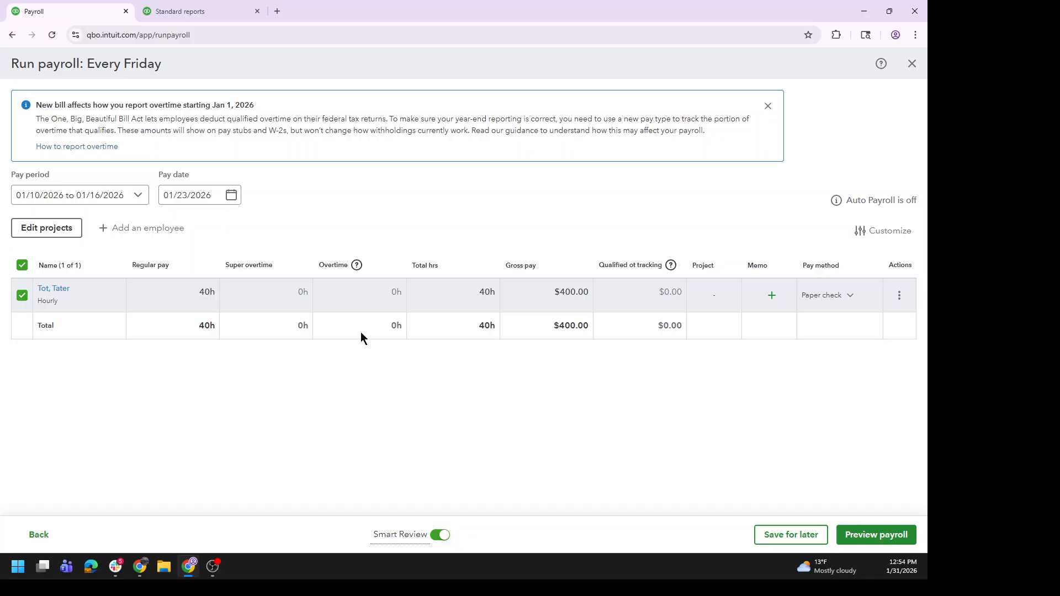
left_click(388, 293)
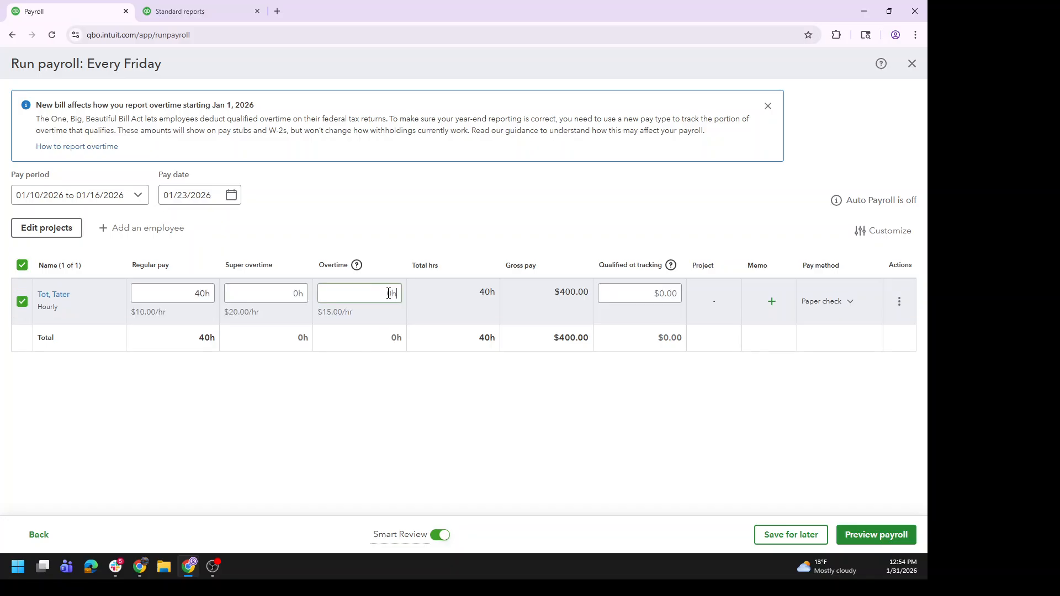
type("10h")
key("Tab")
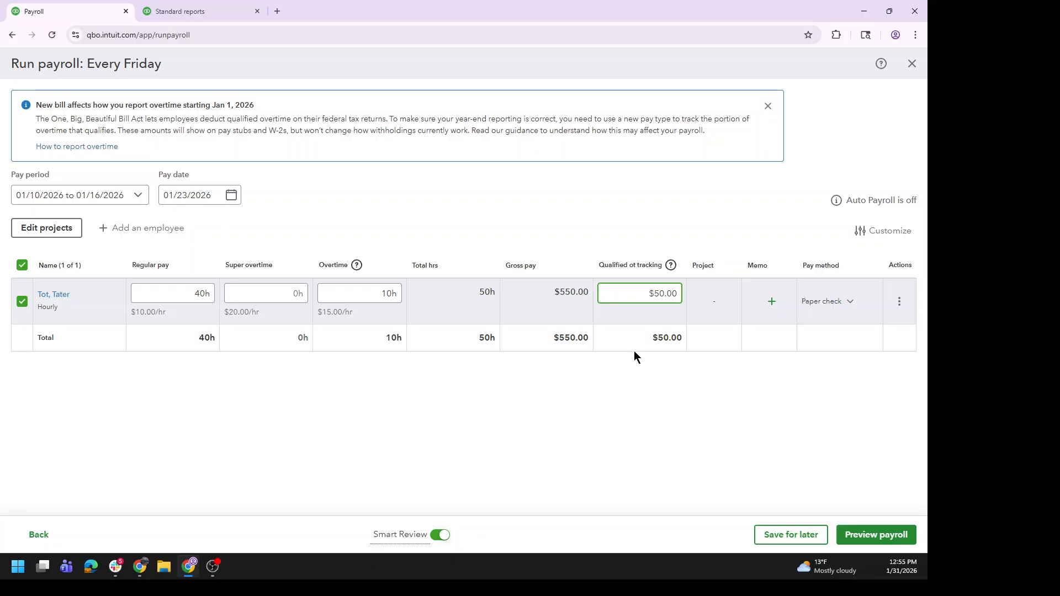
Set the employee's Qualified OT Tracking amount to $100.00, preview the Every Friday payroll and submit it
key("BackSpace")
key("BackSpace")
key("BackSpace")
key("BackSpace")
key("BackSpace")
type("100")
key("Tab")
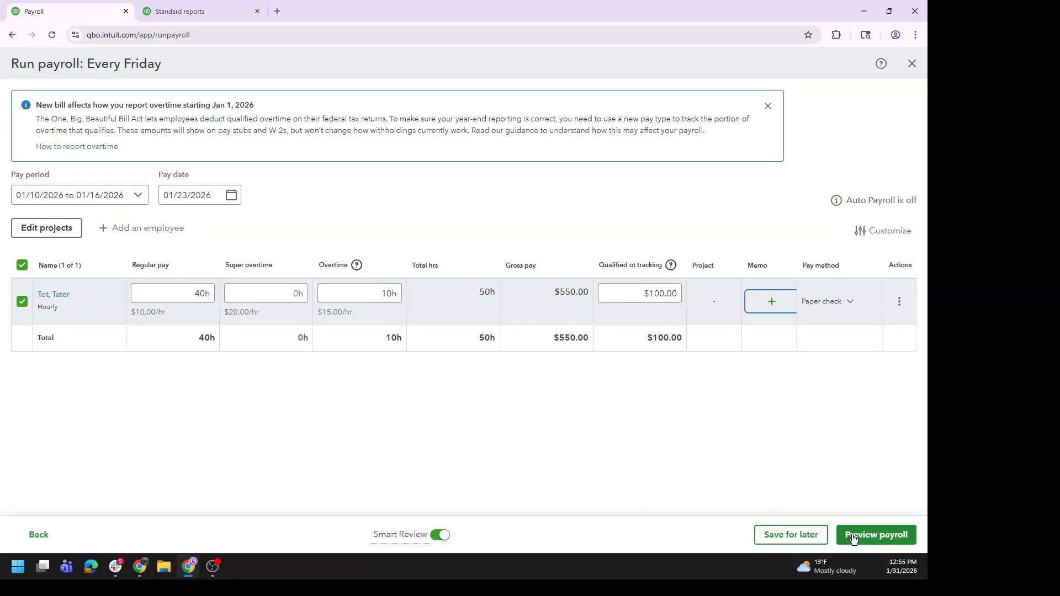
left_click(886, 542)
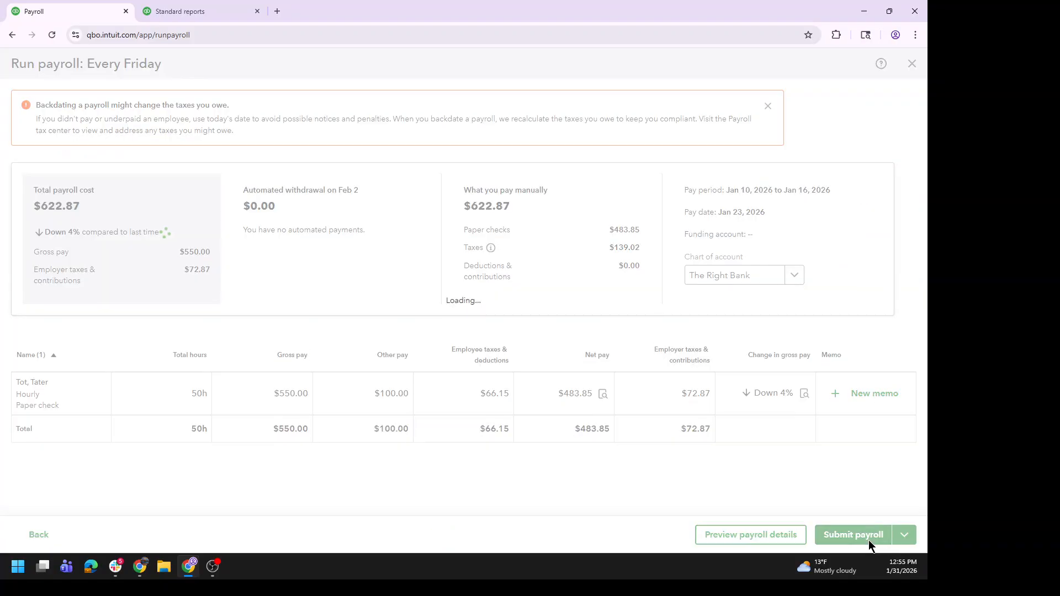
Return to the Payroll Details report tab, reload it, and compare overtime and Super Overtime hours with the Qualified OT Tracking total
left_click(224, 16)
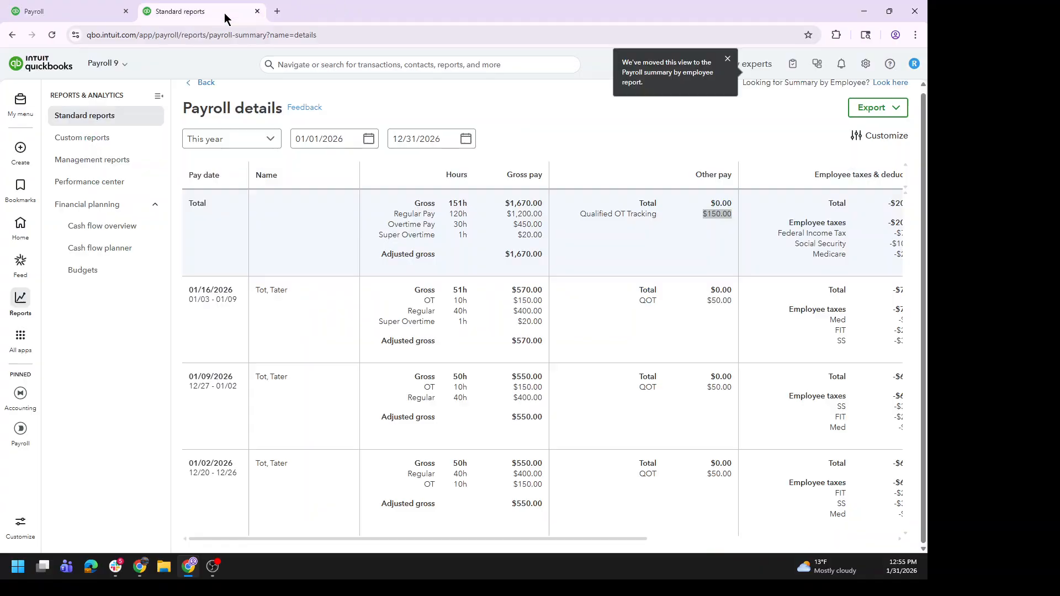
left_click(710, 220)
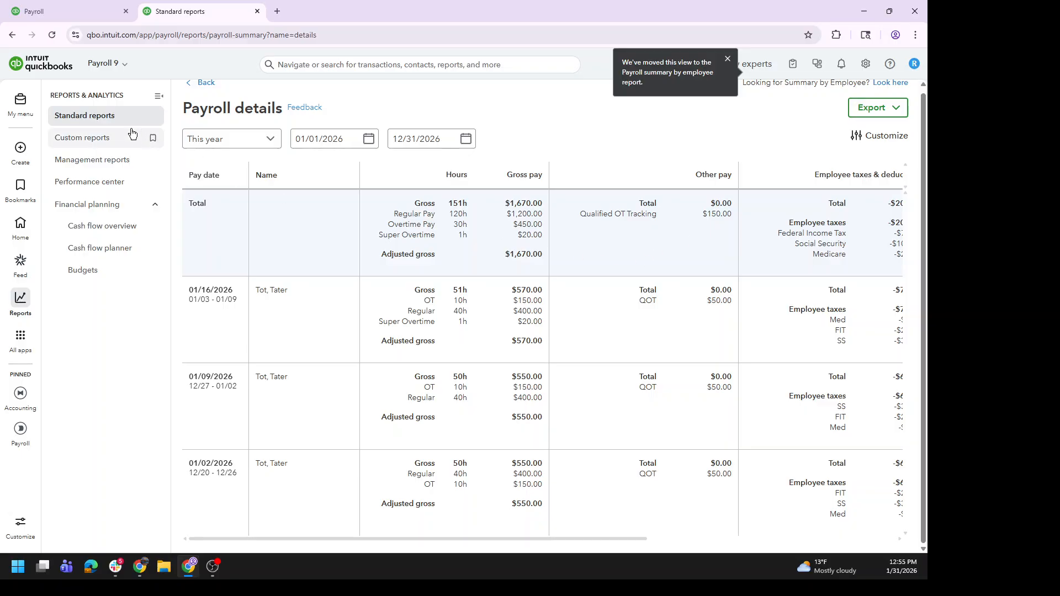
left_click(52, 36)
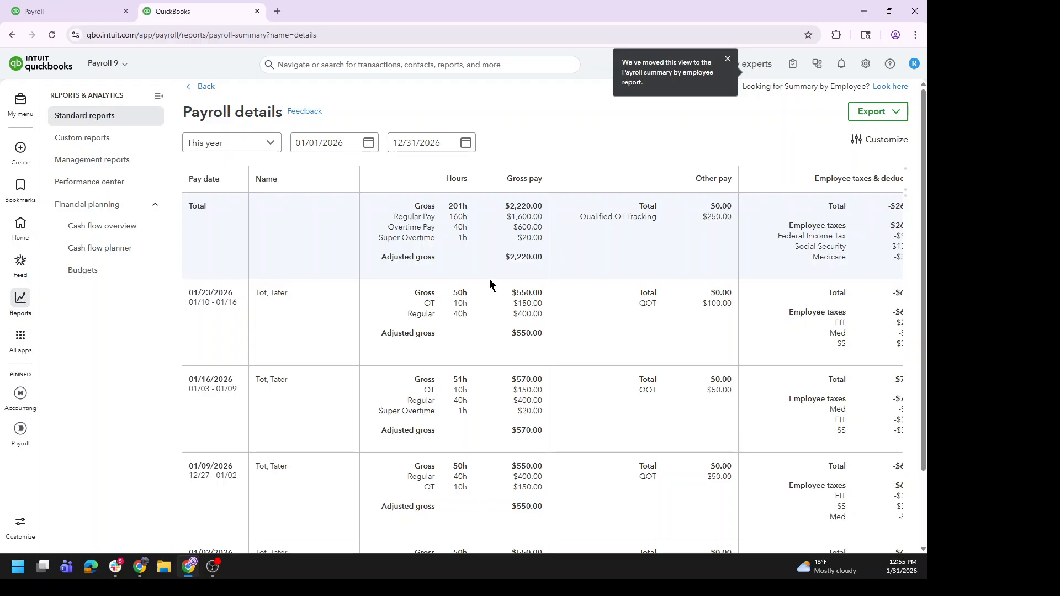
double_click(462, 238)
Dismiss the notice about the moved report view, open the Feedback form and close it without sending anything
left_click(727, 59)
left_click(865, 65)
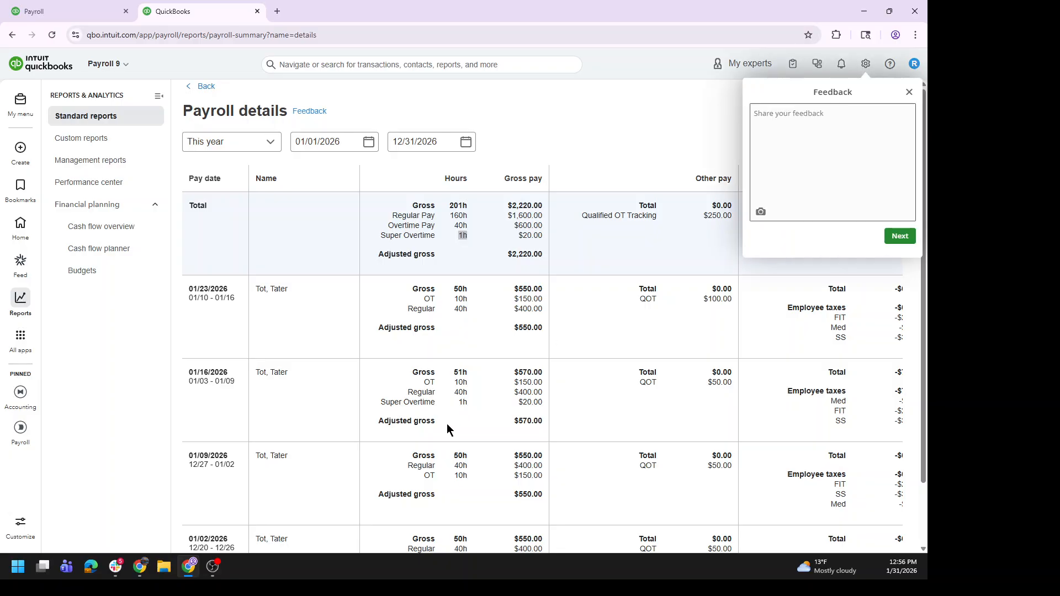
left_click(805, 152)
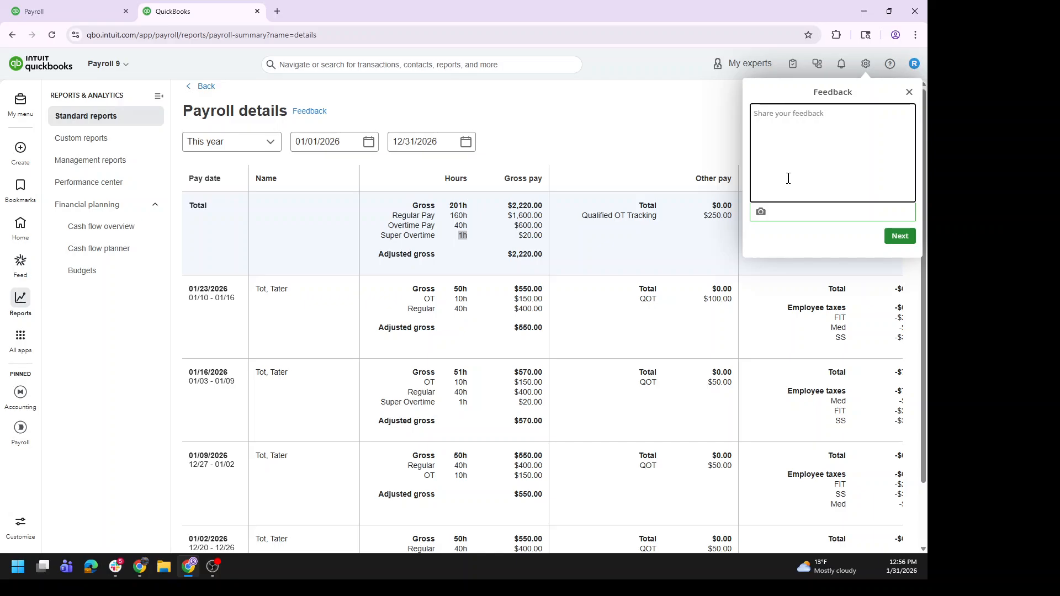
left_click(909, 91)
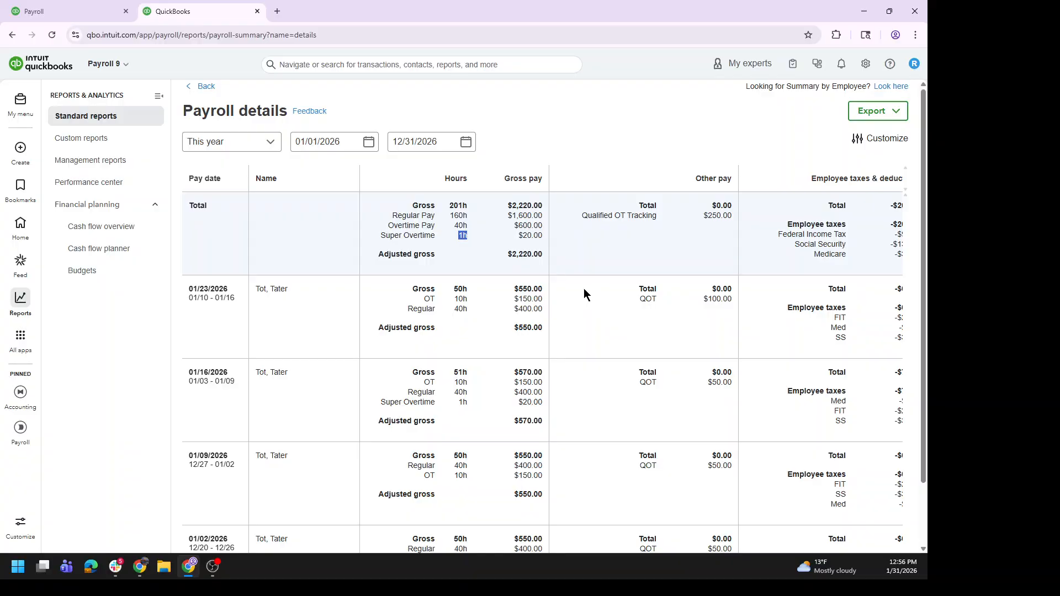
left_click(571, 272)
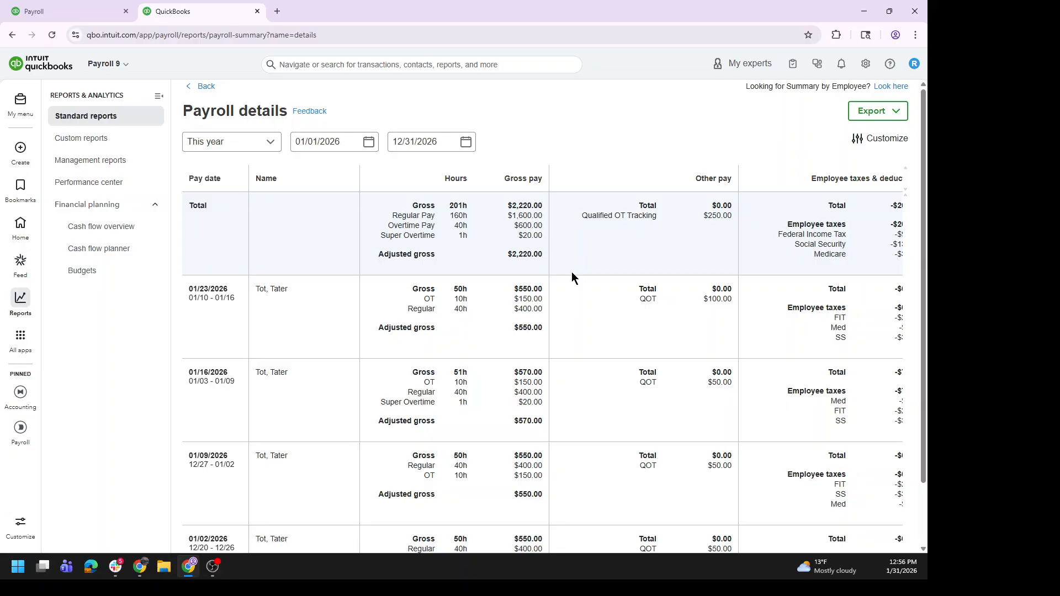